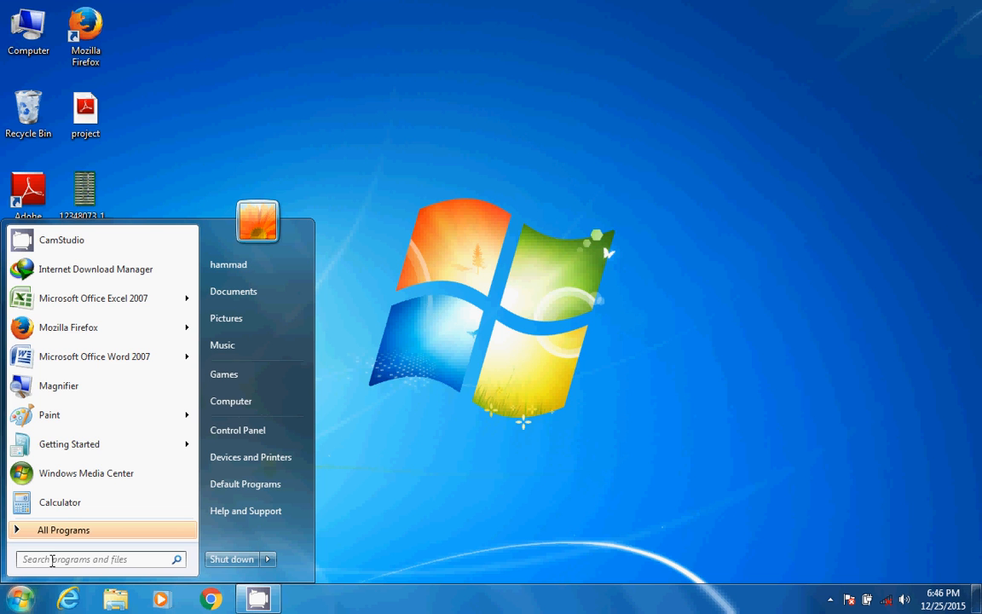
Launch Microsoft Office Word 2007 and start inserting a chart in the blank document
type("word")
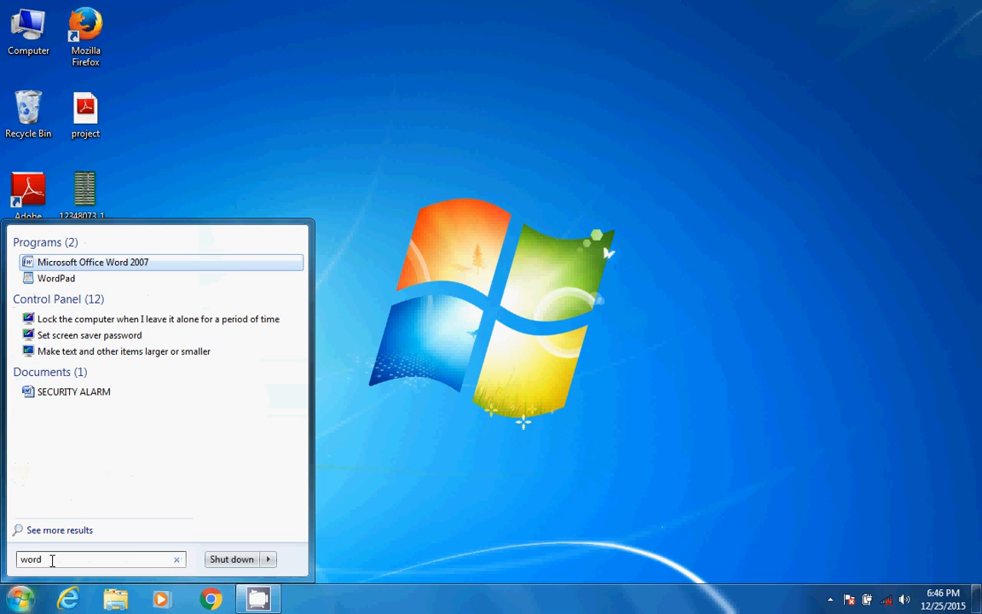
key("Return")
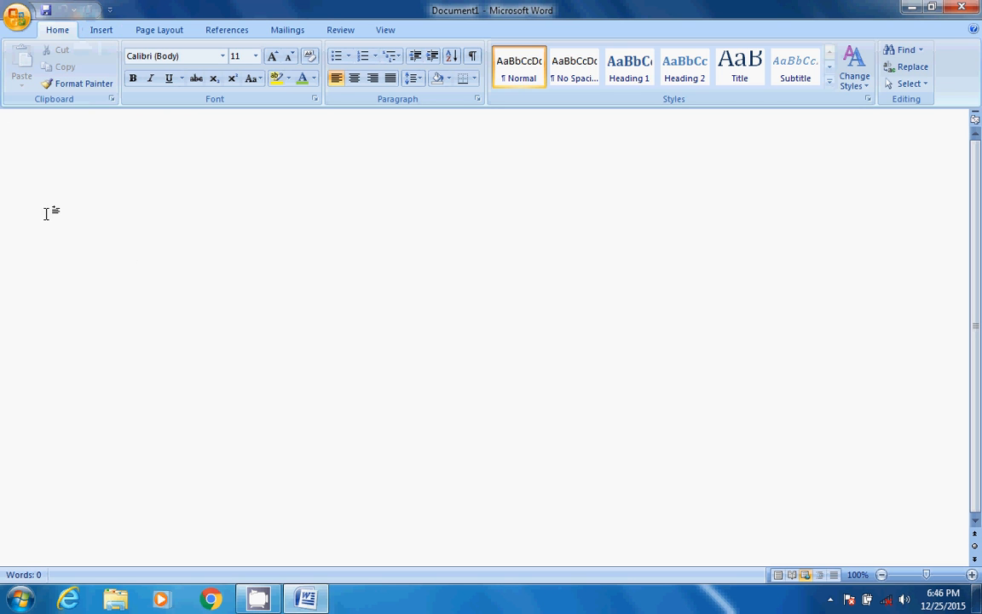
left_click(100, 32)
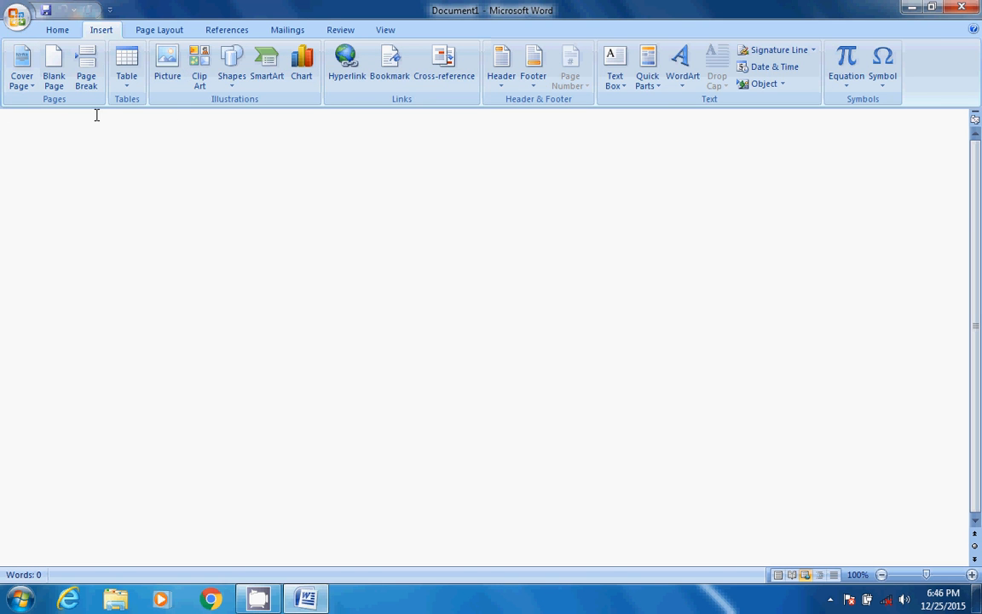
left_click(302, 83)
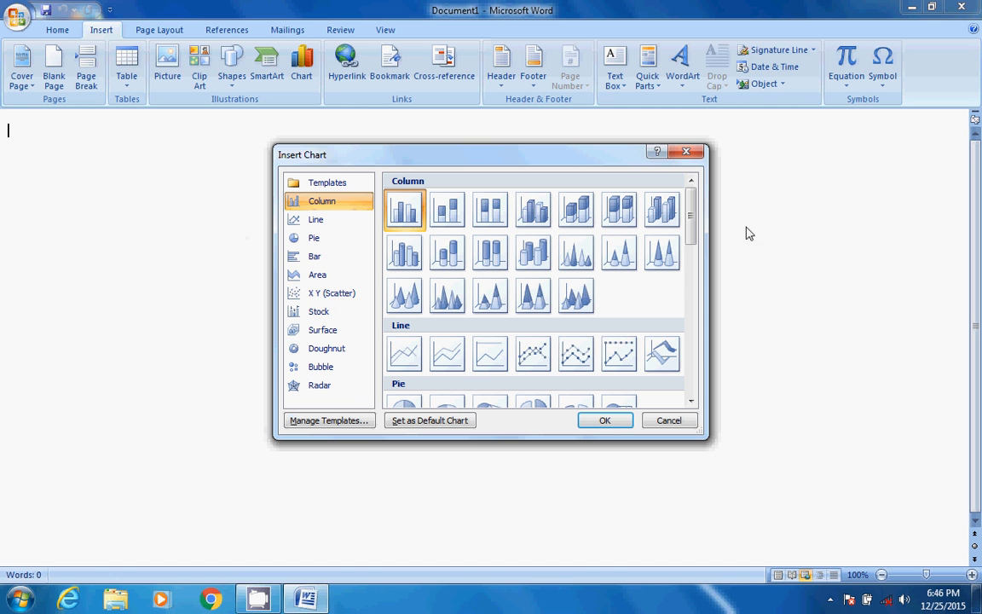
Browse the Column, Line, Pie, Bar and Area chart categories to compare the available chart types
left_click(307, 224)
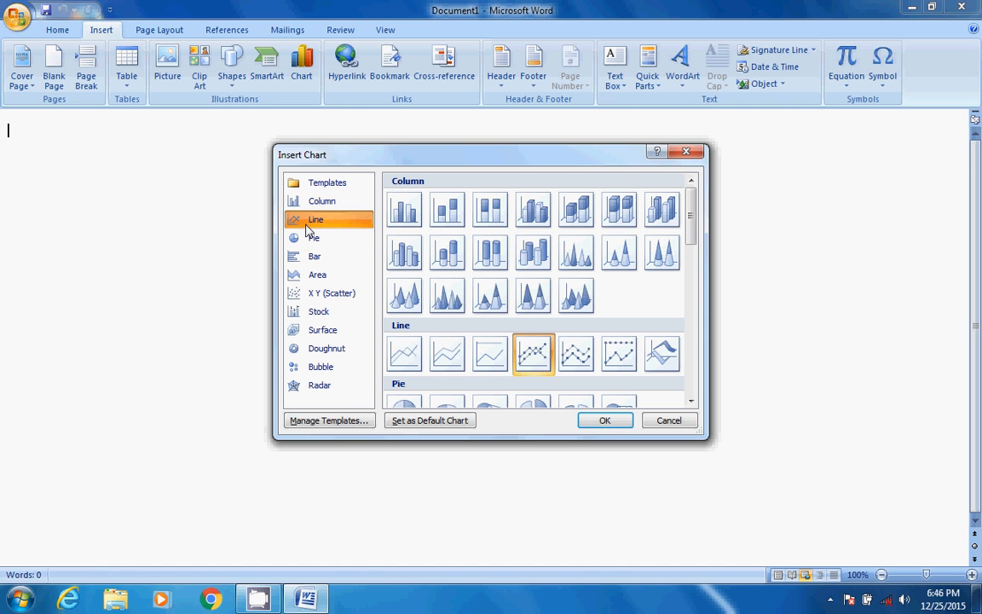
left_click(329, 202)
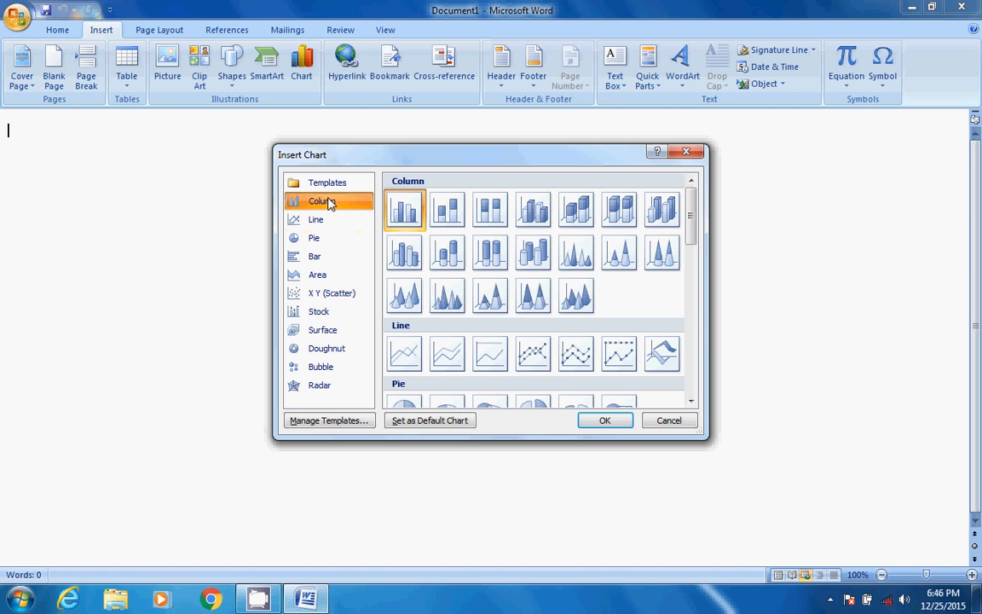
left_click(331, 223)
left_click(329, 237)
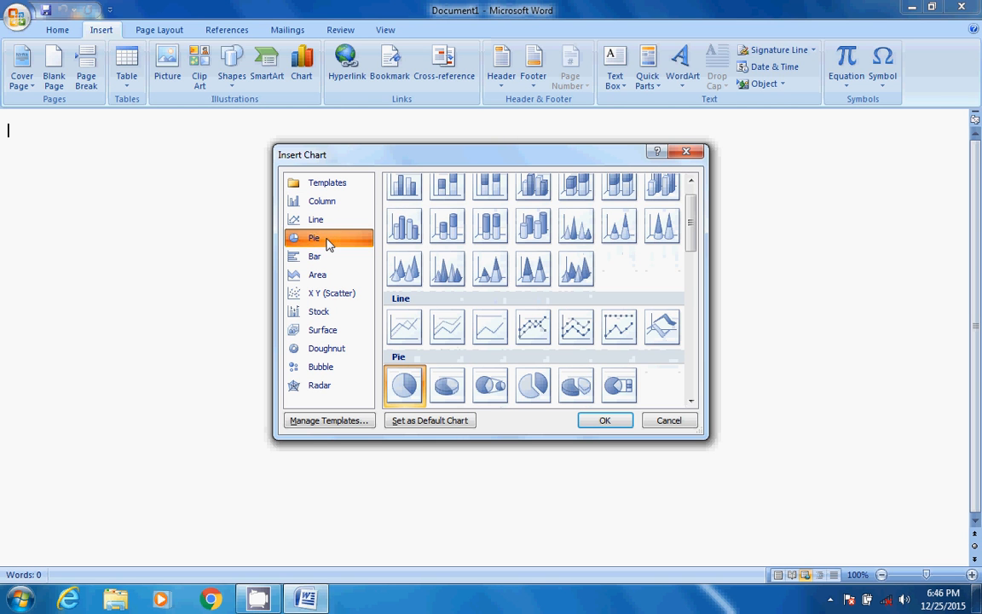
left_click(322, 260)
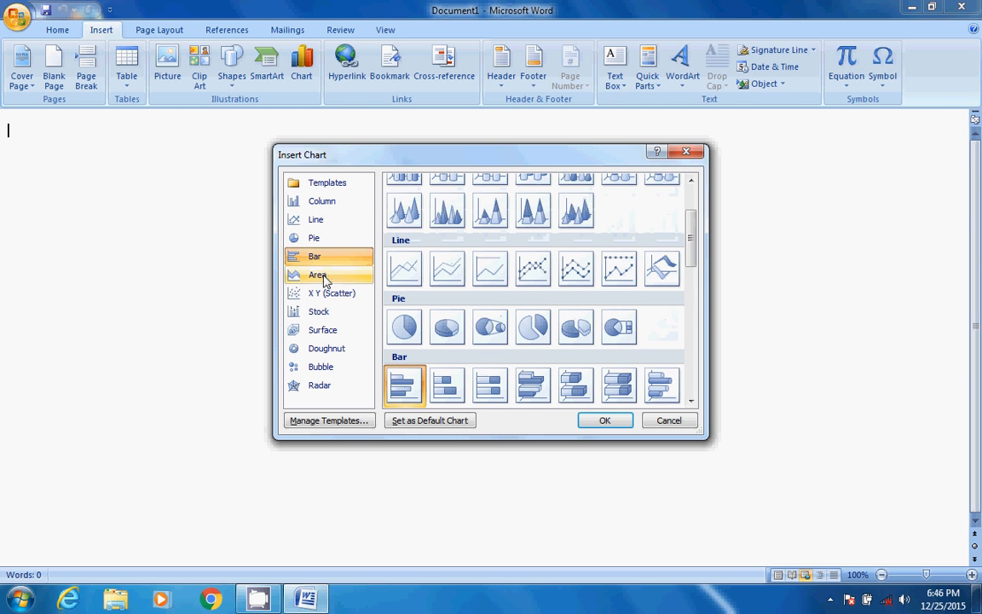
left_click(323, 276)
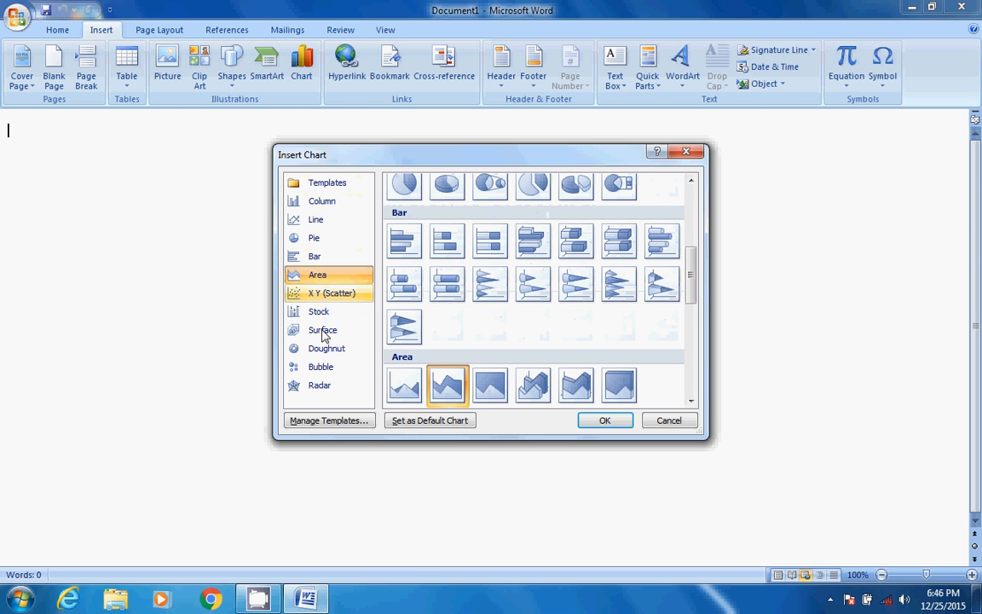
left_click(345, 209)
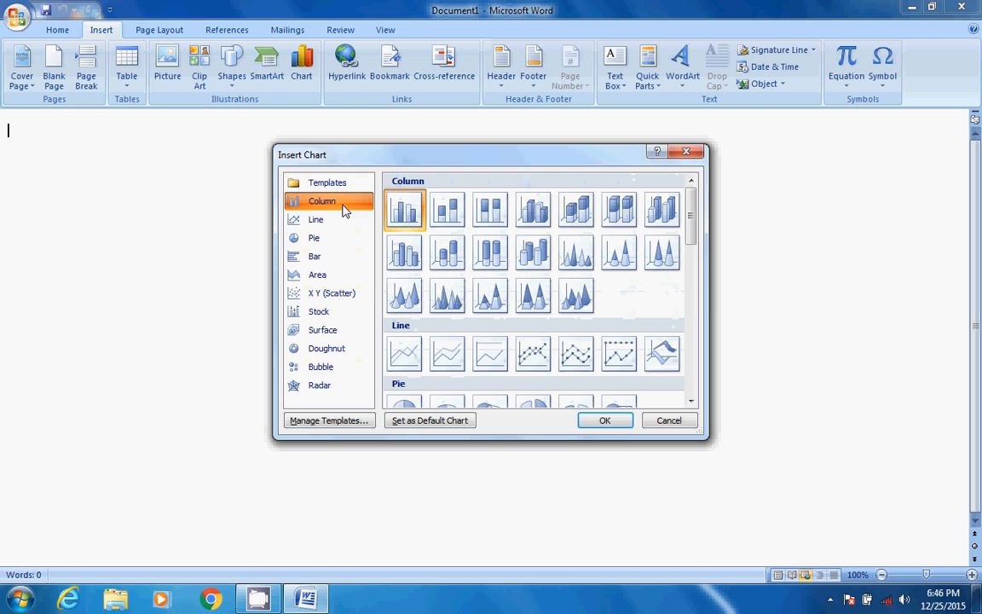
left_click(339, 222)
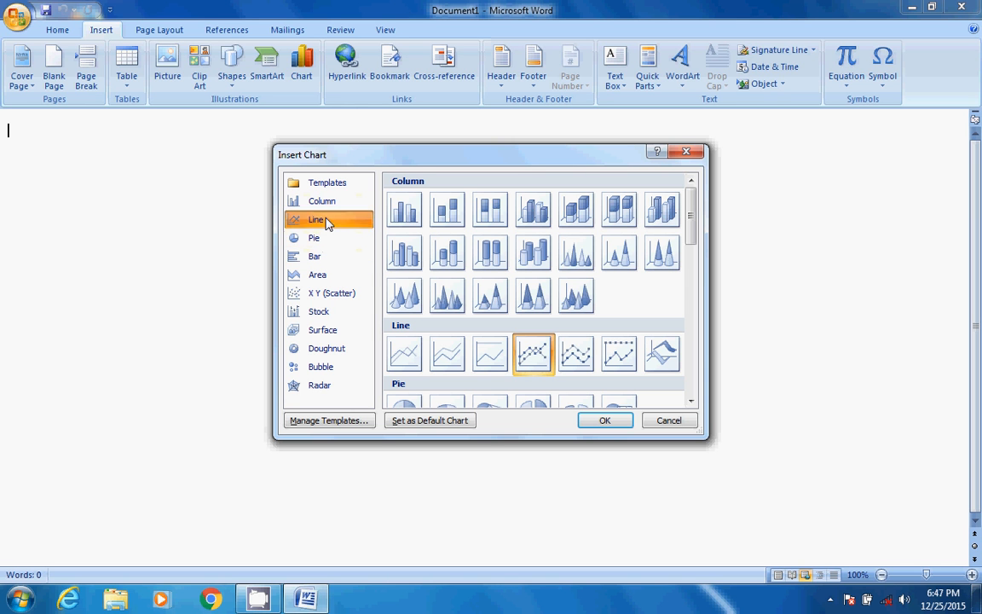
left_click(332, 241)
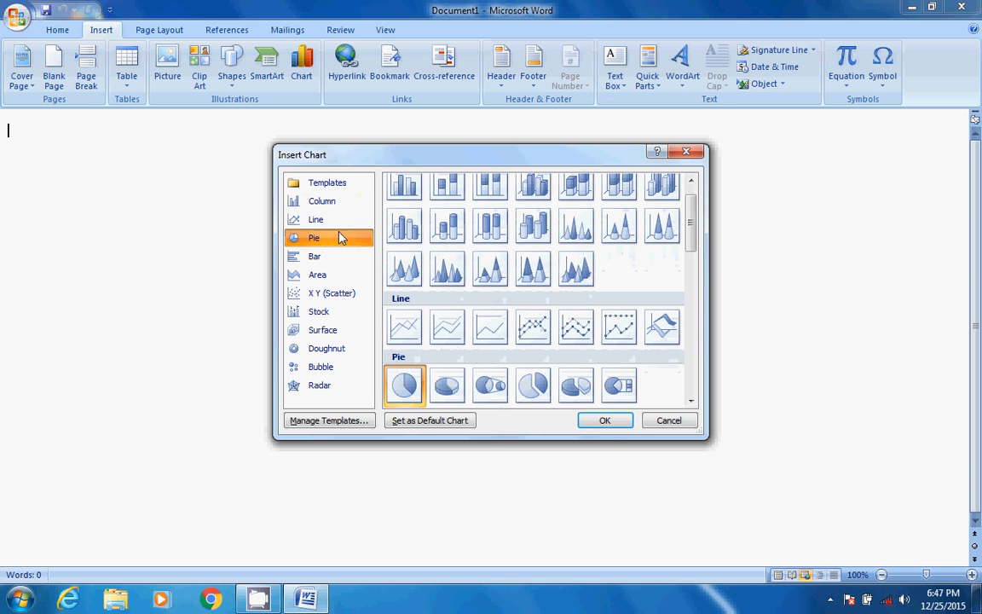
Examine the Line chart subtypes, comparing the plain, stacked, marker and 3-D variants
left_click(342, 221)
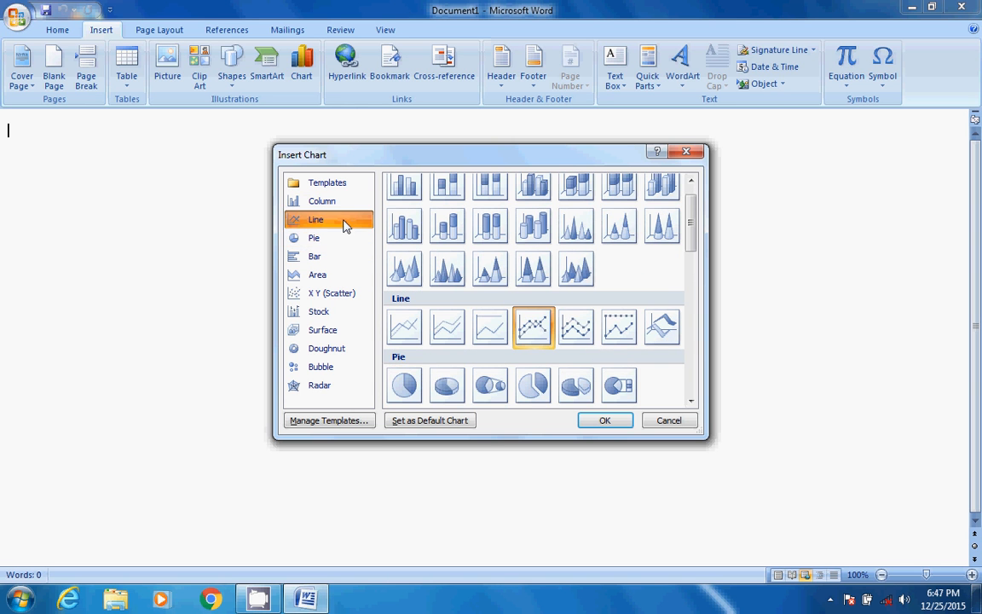
left_click(406, 329)
left_click(452, 331)
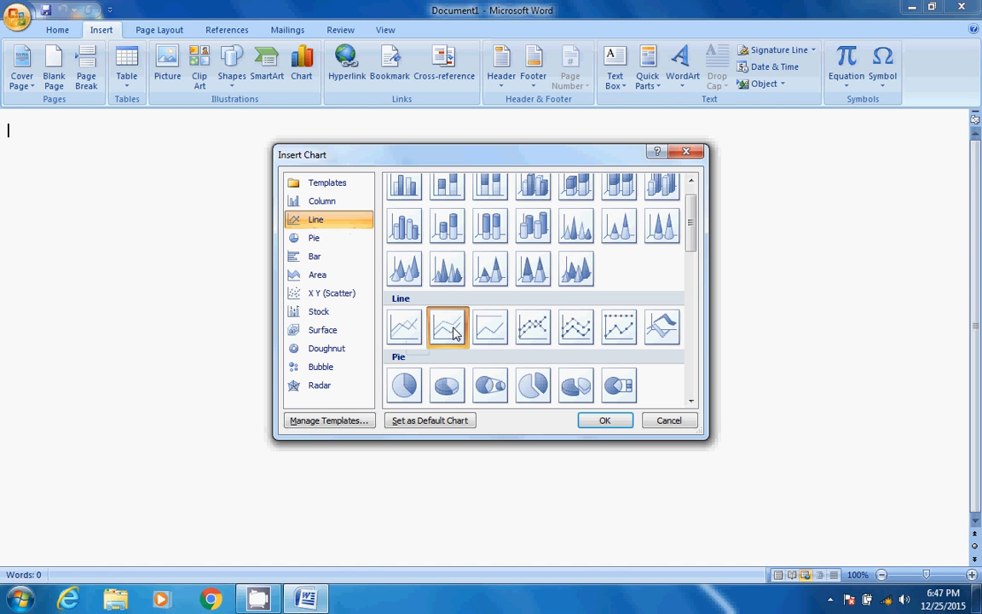
left_click(497, 330)
left_click(533, 329)
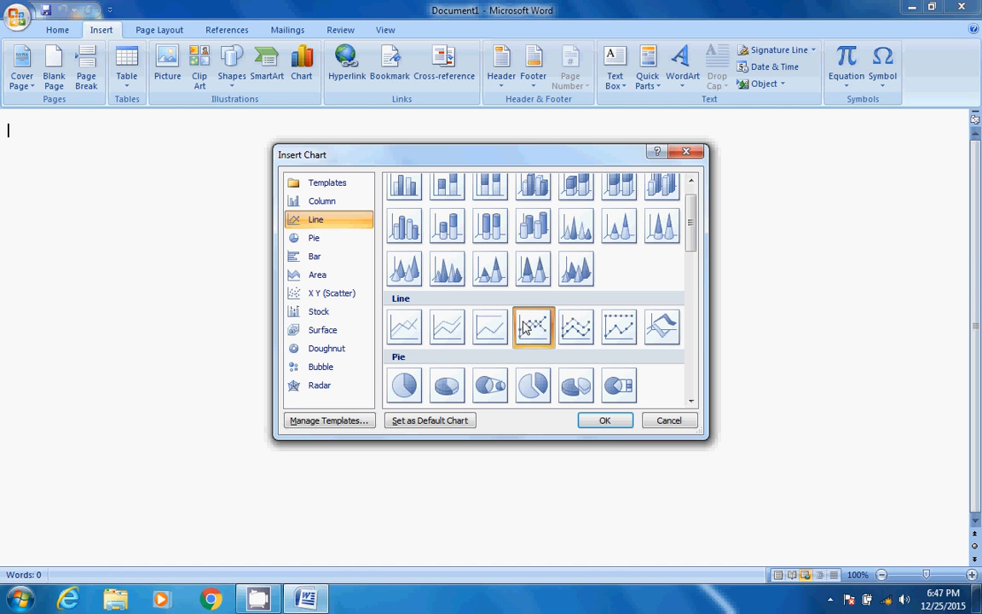
left_click(576, 329)
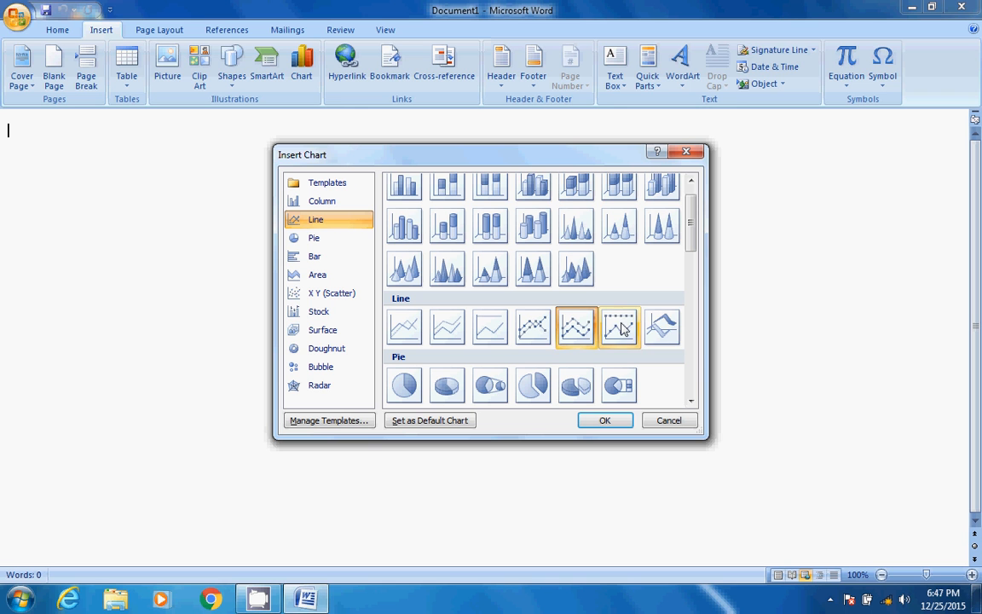
left_click(620, 329)
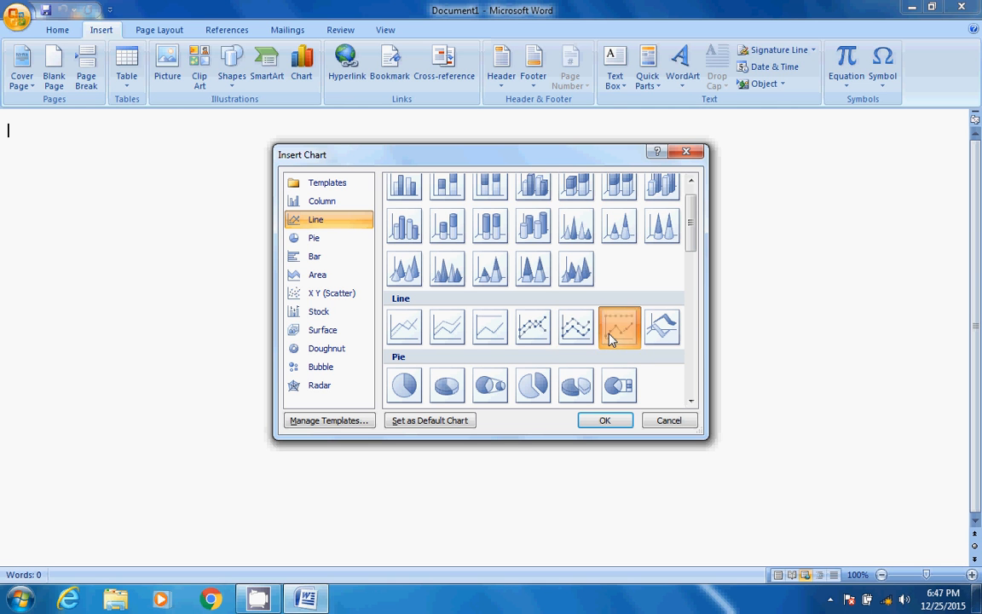
left_click(580, 338)
left_click(530, 331)
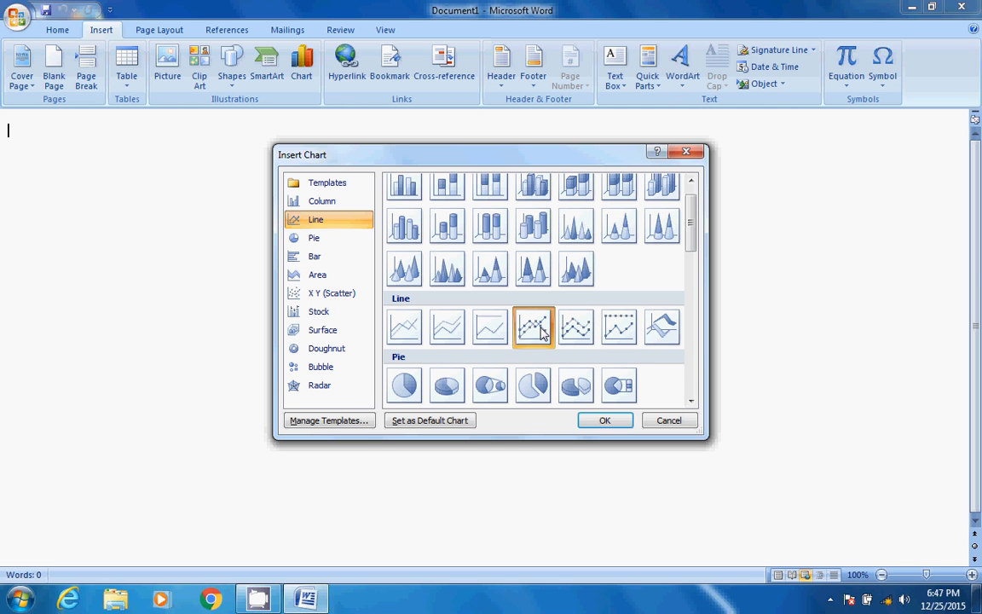
left_click(494, 330)
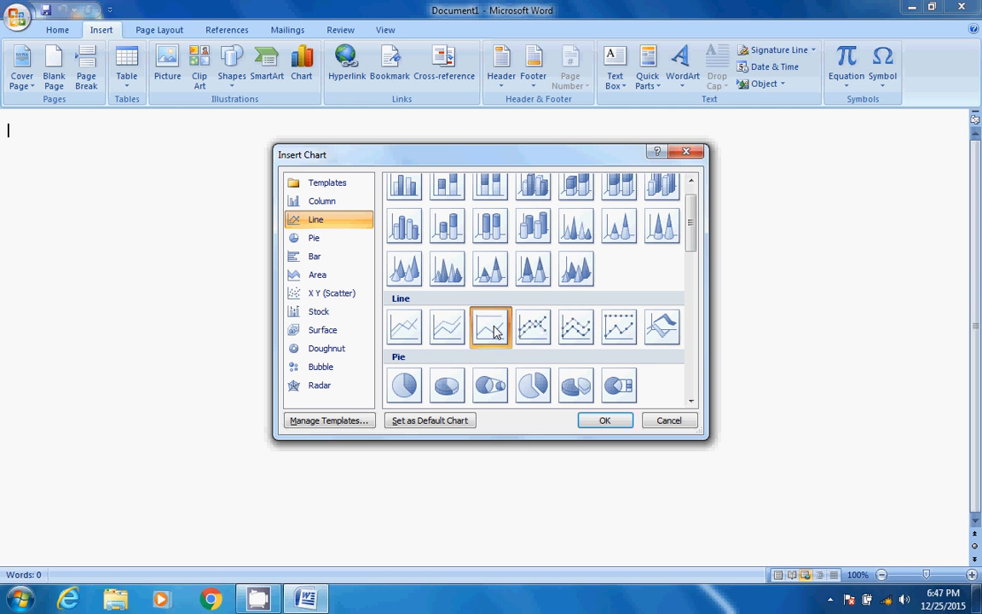
left_click(439, 333)
left_click(406, 332)
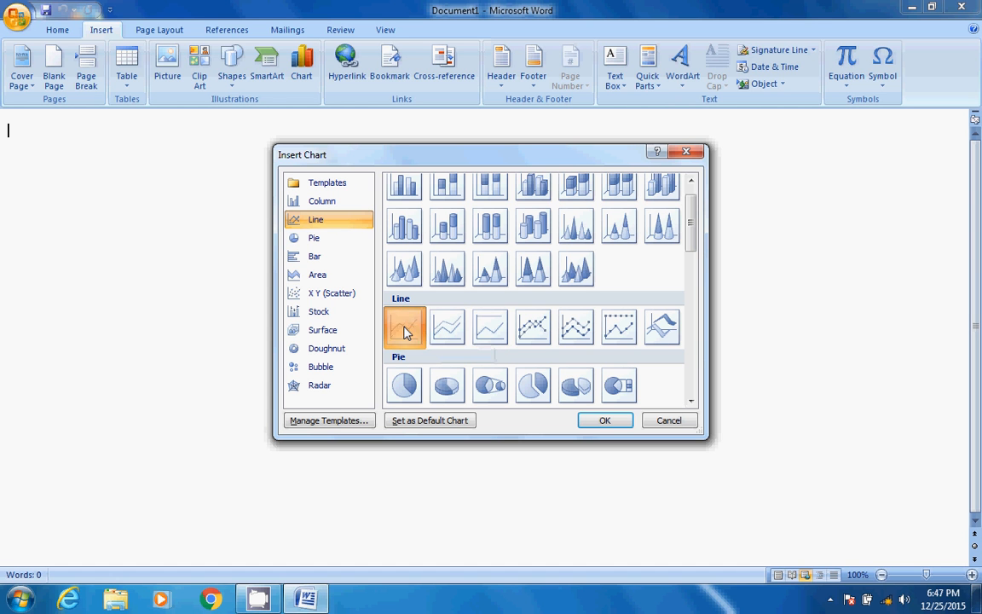
left_click(446, 334)
left_click(490, 329)
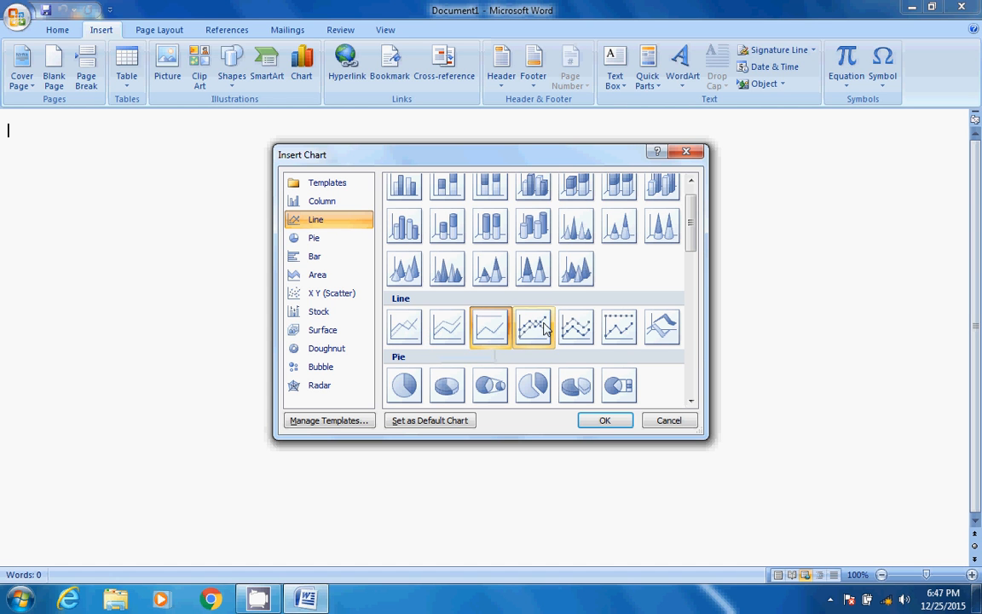
left_click(533, 329)
left_click(577, 329)
left_click(619, 329)
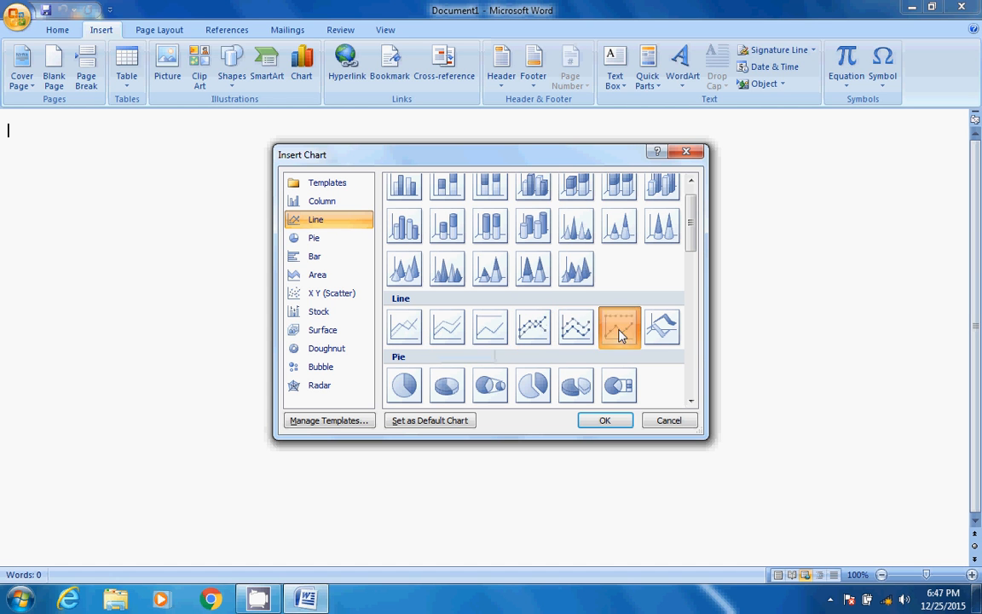
left_click(672, 340)
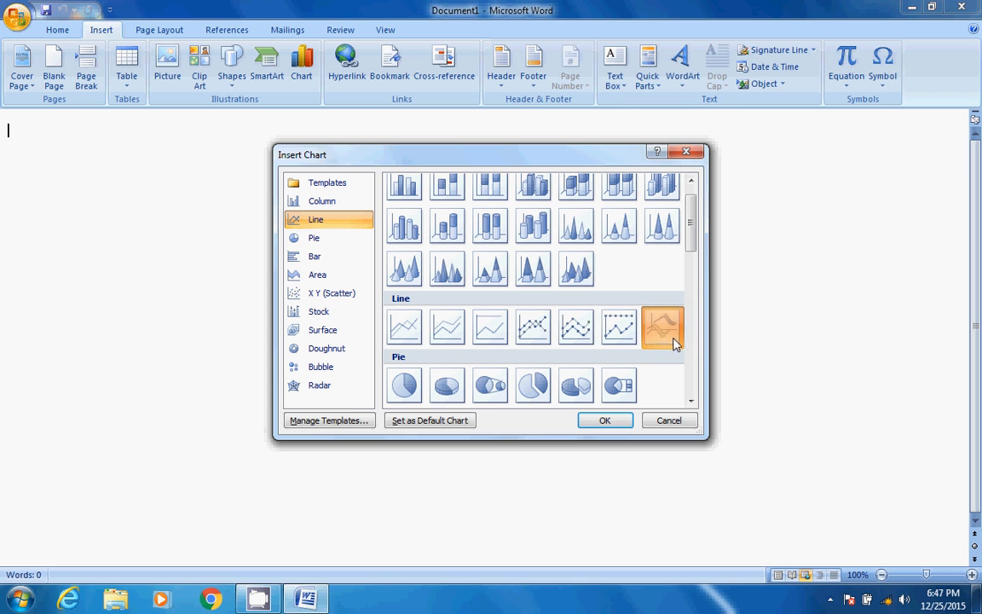
left_click(535, 333)
left_click(483, 338)
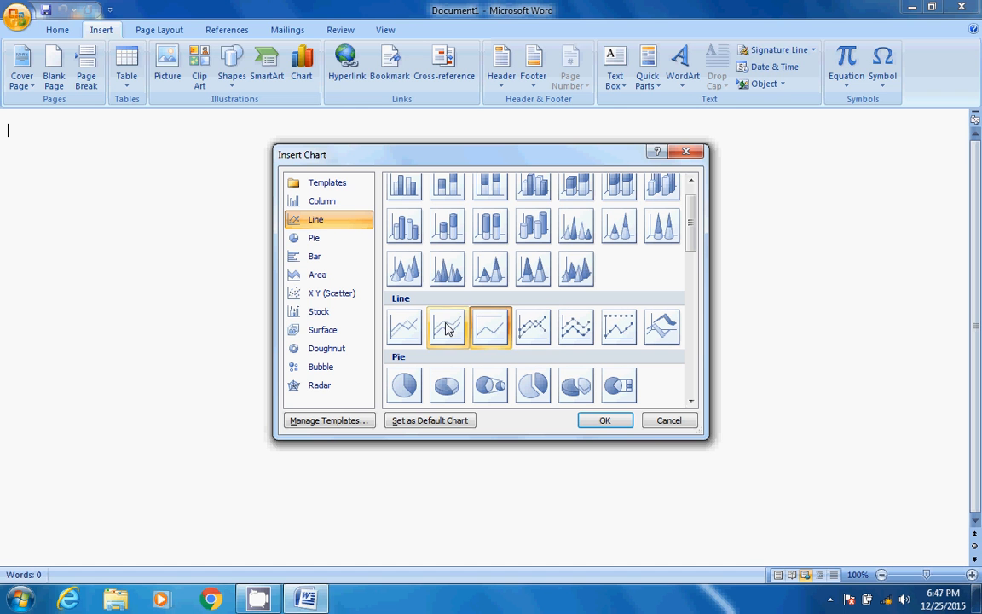
left_click(448, 330)
left_click(538, 332)
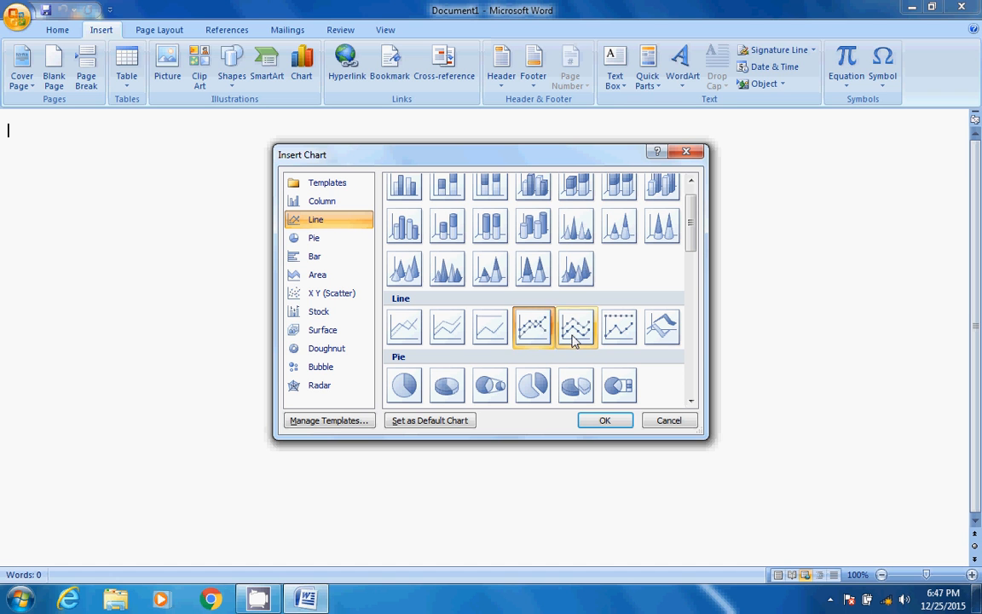
left_click(576, 335)
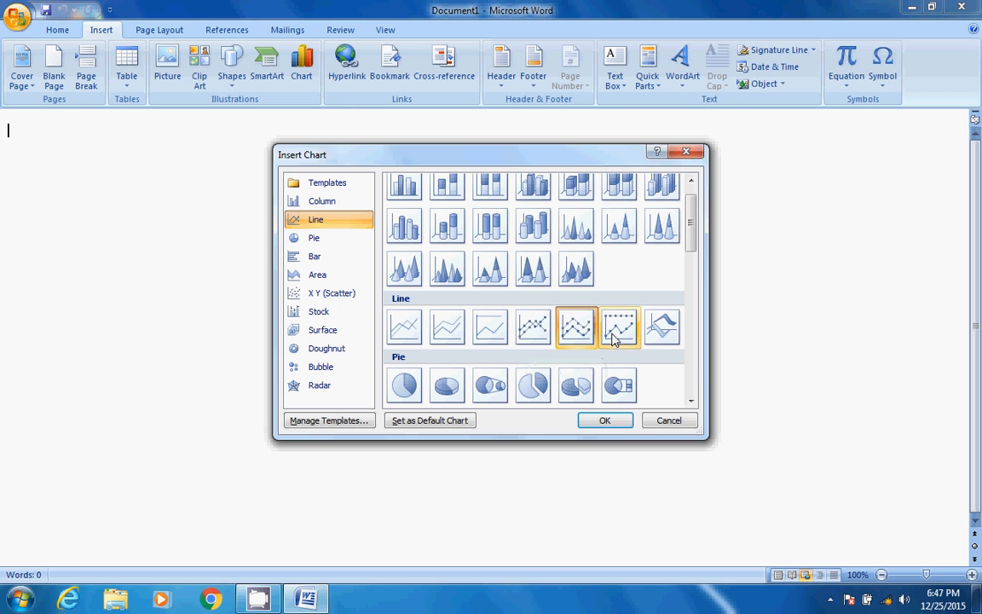
Insert a line chart with markers, the non-stacked variant, into the document
left_click(526, 323)
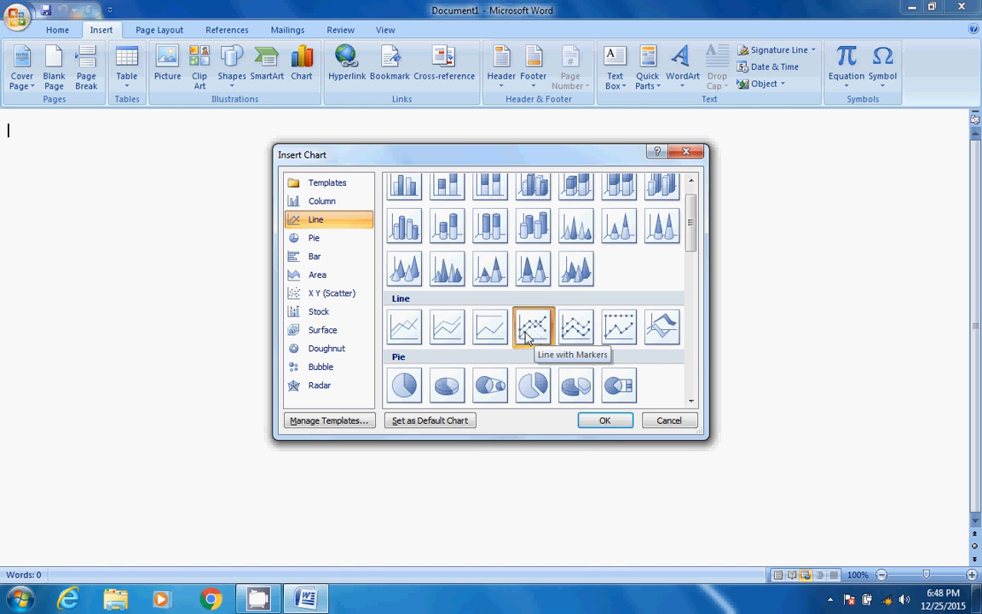
left_click(592, 426)
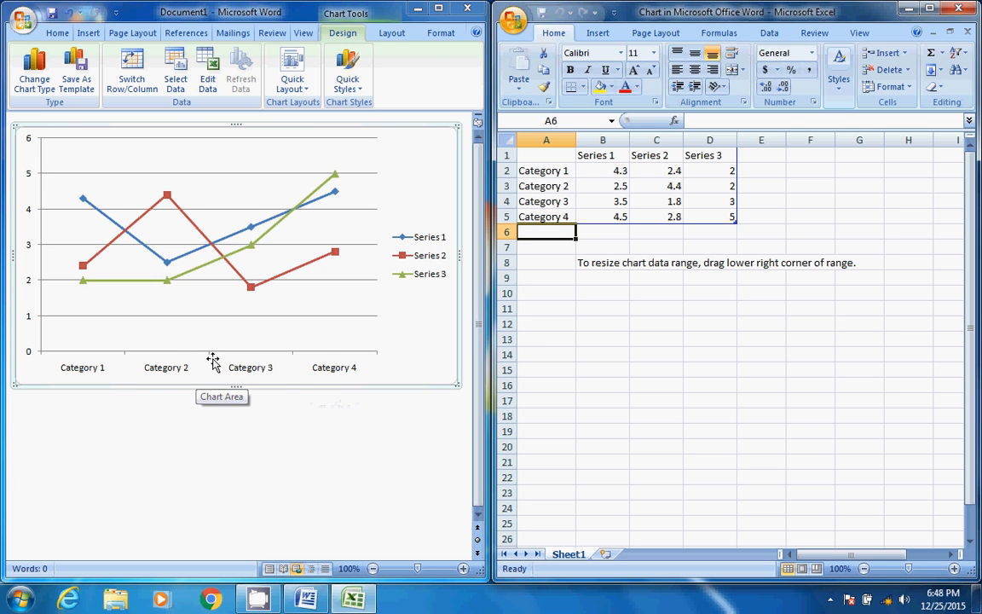
Examine the category labels in column A and the series headings in row 1 of the chart's Excel data sheet
left_click(541, 180)
left_click(541, 169)
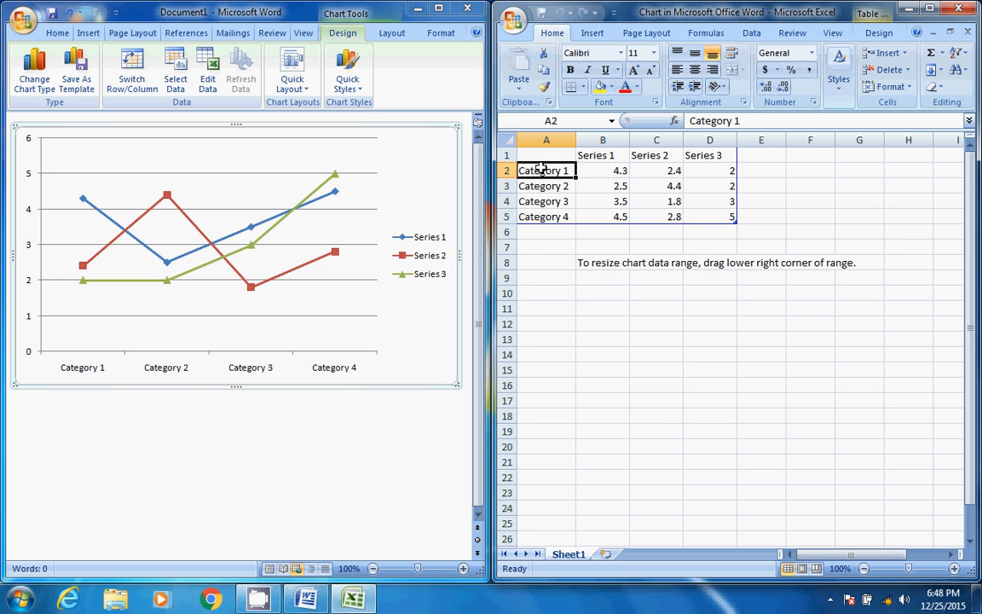
left_click(540, 186)
left_click(539, 203)
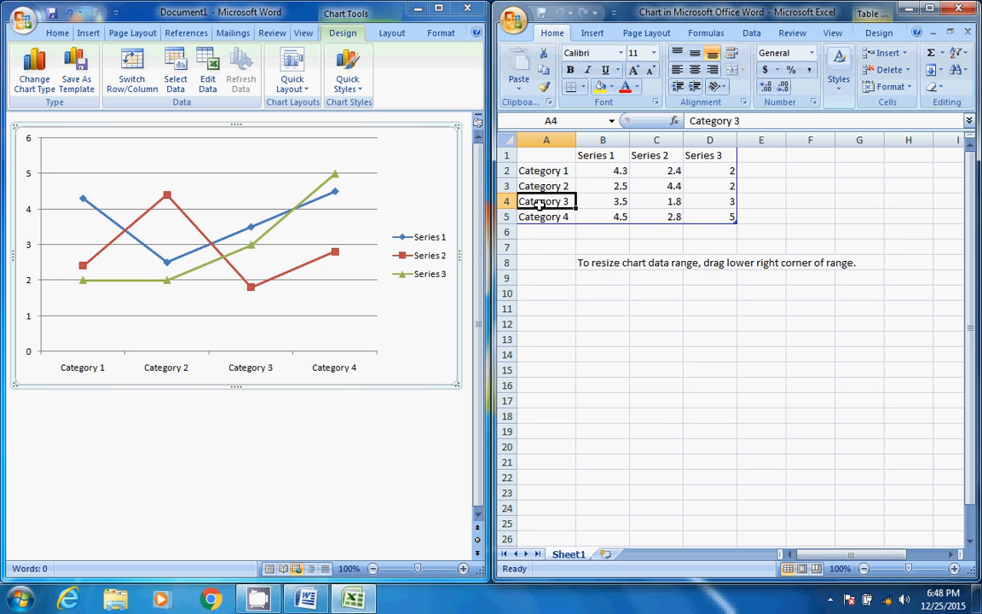
left_click(538, 211)
left_click(584, 157)
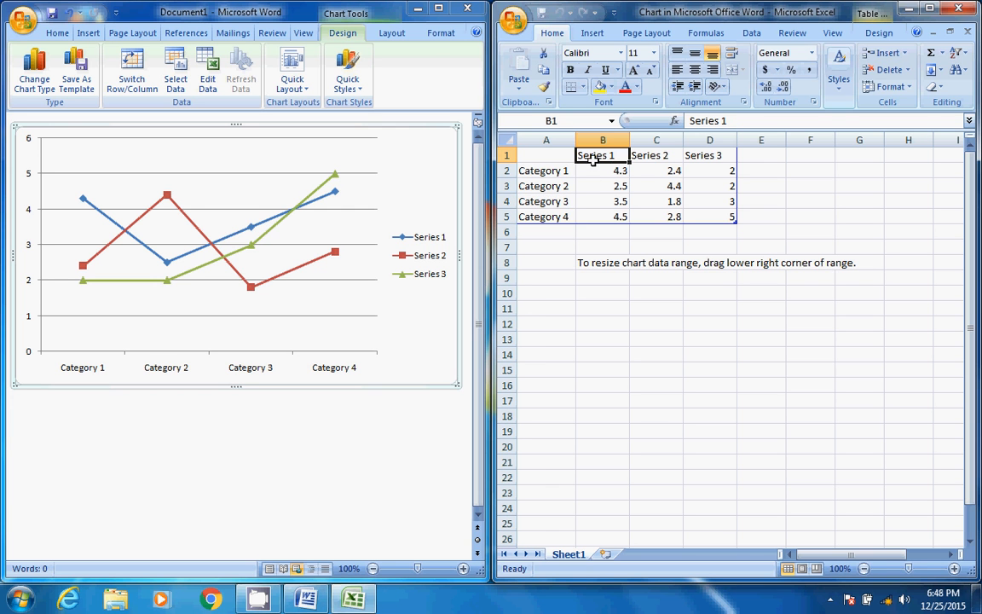
left_click(651, 161)
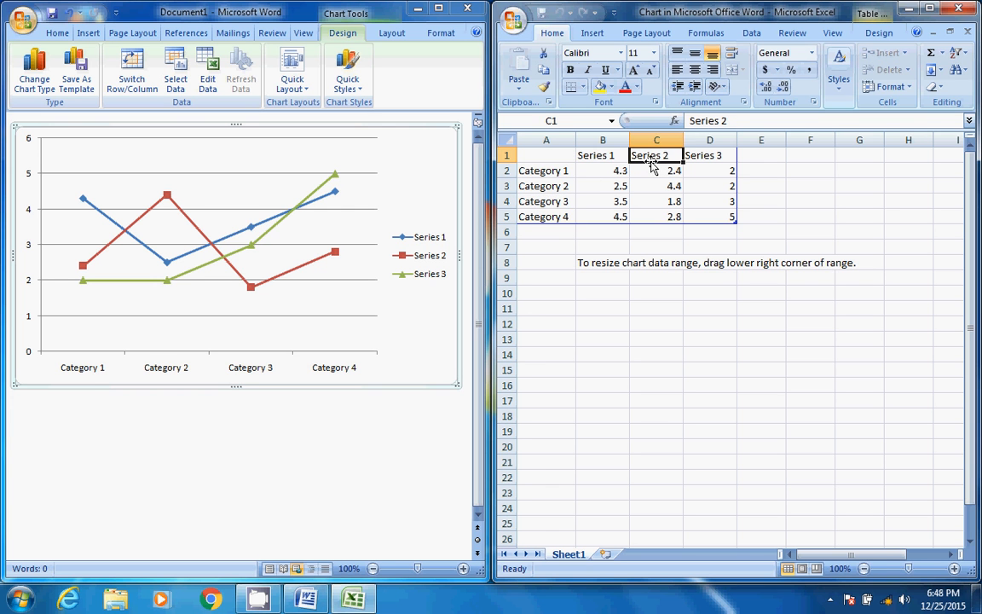
left_click(552, 169)
left_click(552, 189)
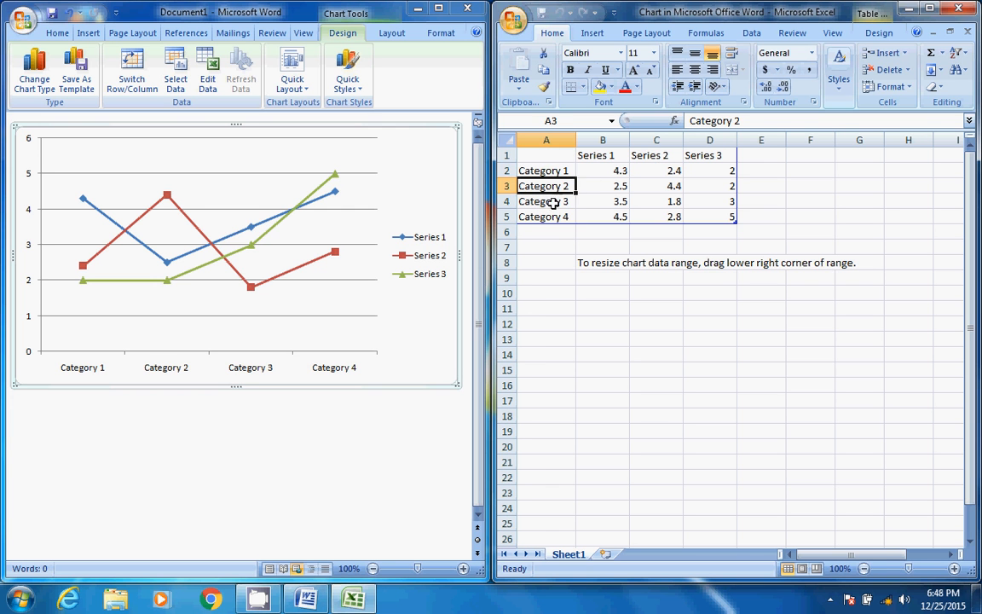
left_click(552, 200)
left_click(552, 215)
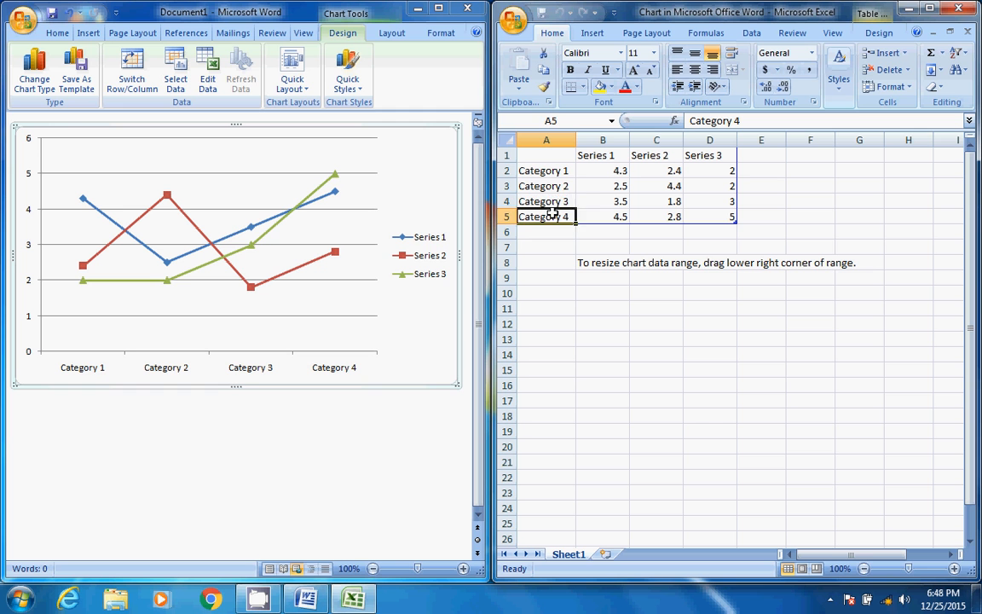
left_click(562, 175)
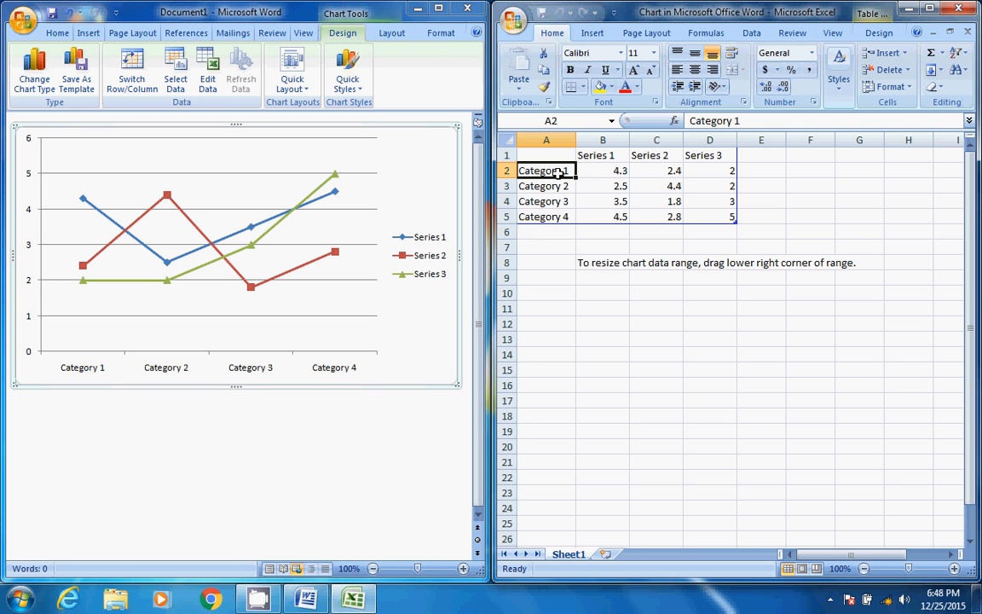
Replace the Category 1 label in cell A2 with a person's first name
left_click(558, 187)
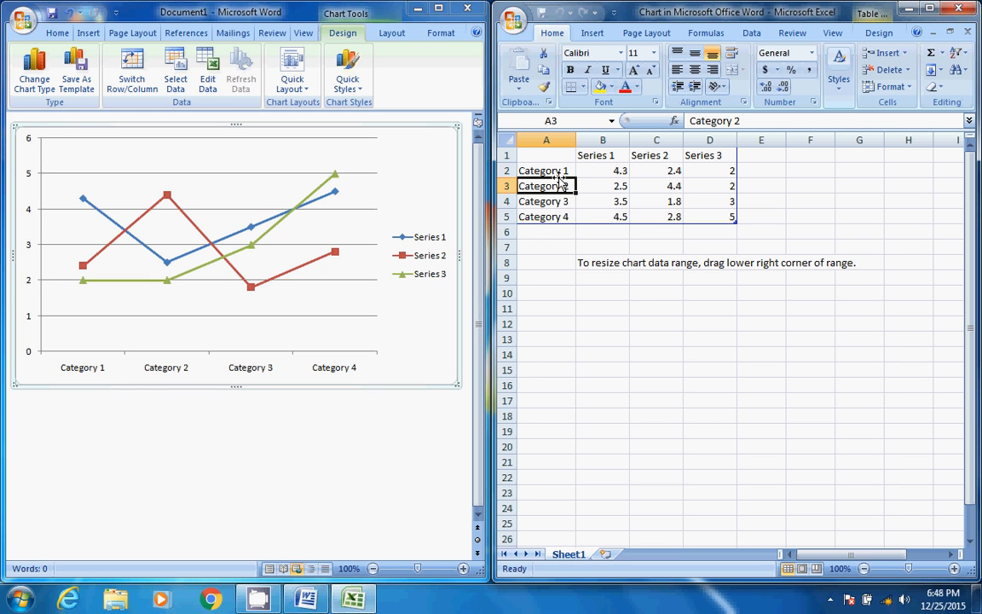
left_click(559, 173)
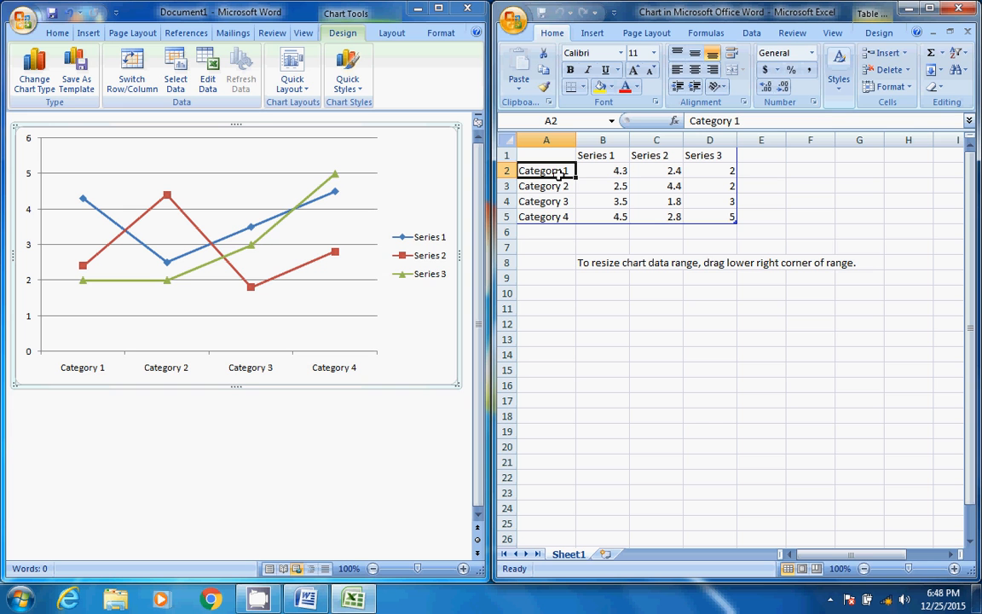
key("BackSpace")
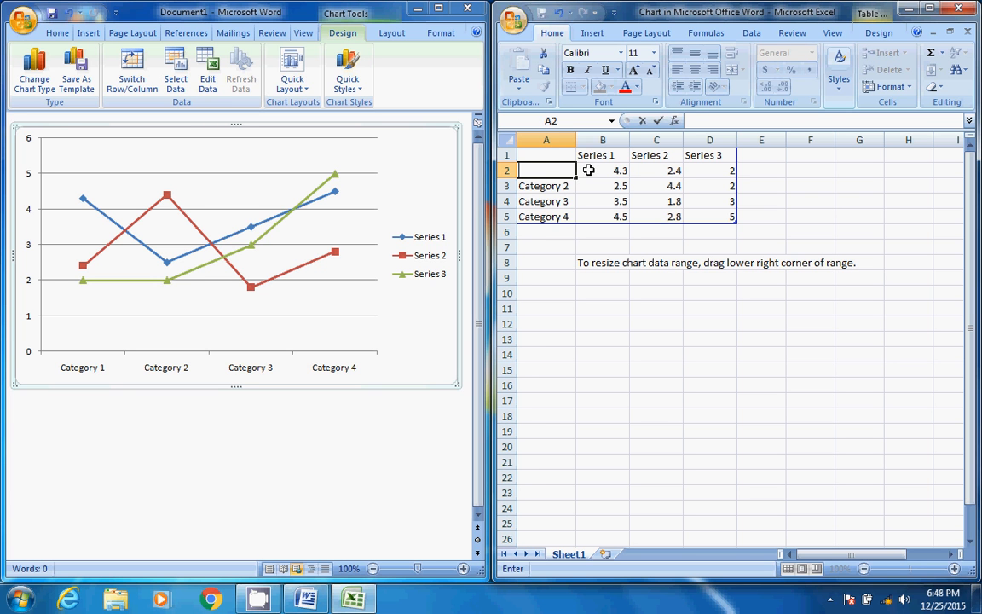
left_click(588, 170)
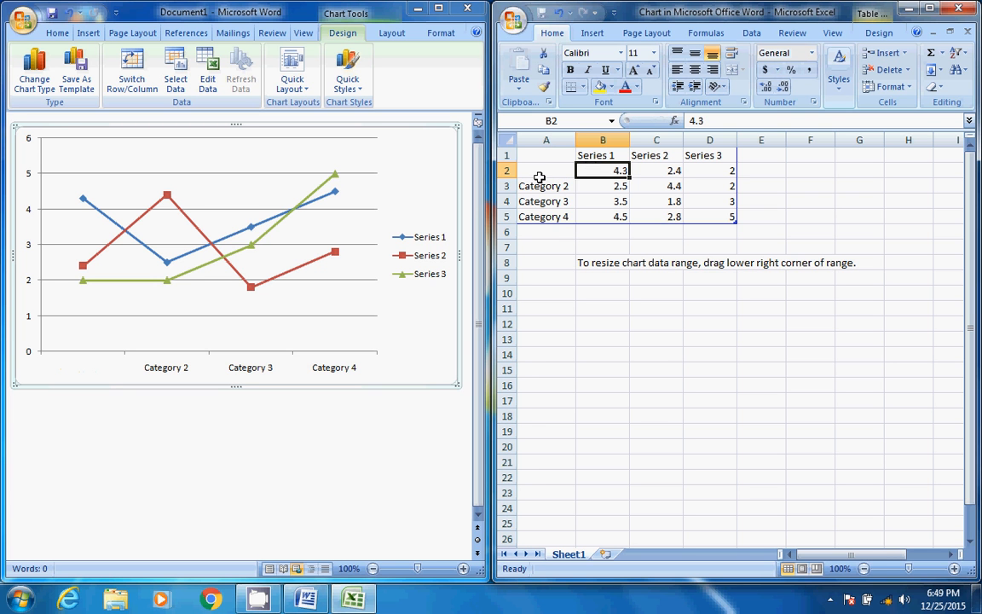
left_click(539, 174)
left_click(554, 185)
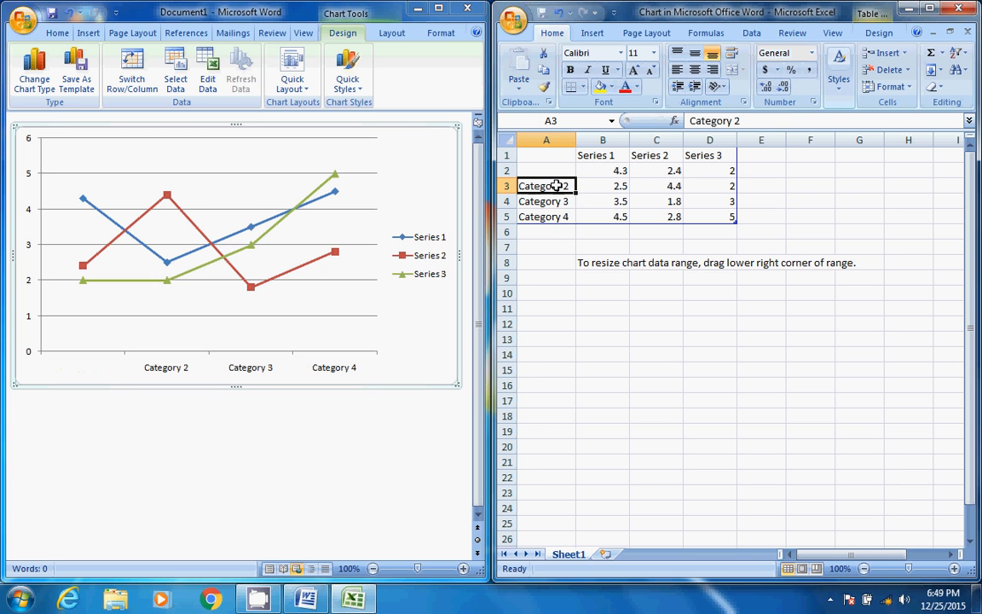
left_click(606, 169)
left_click(533, 175)
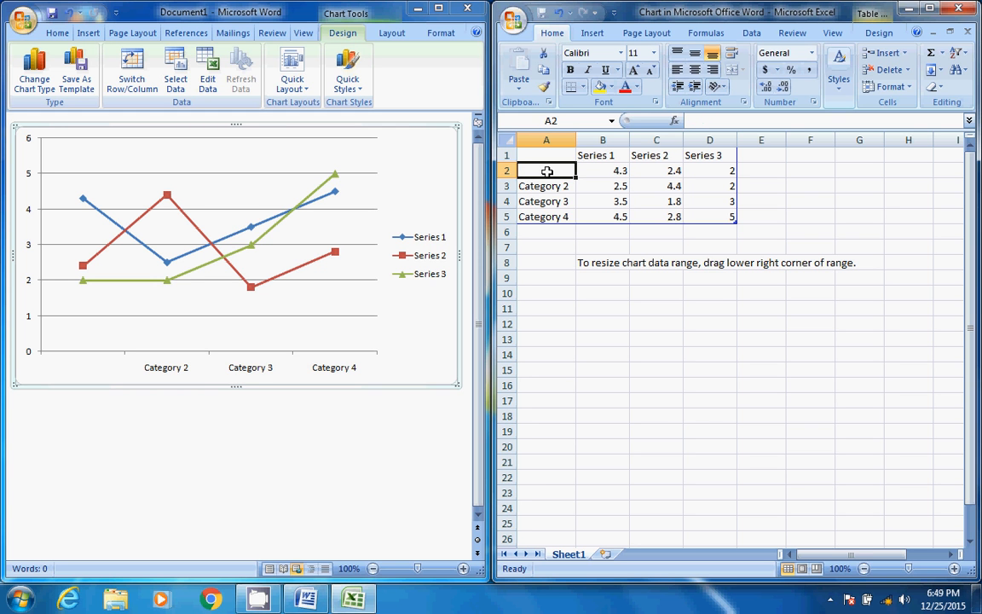
type("al")
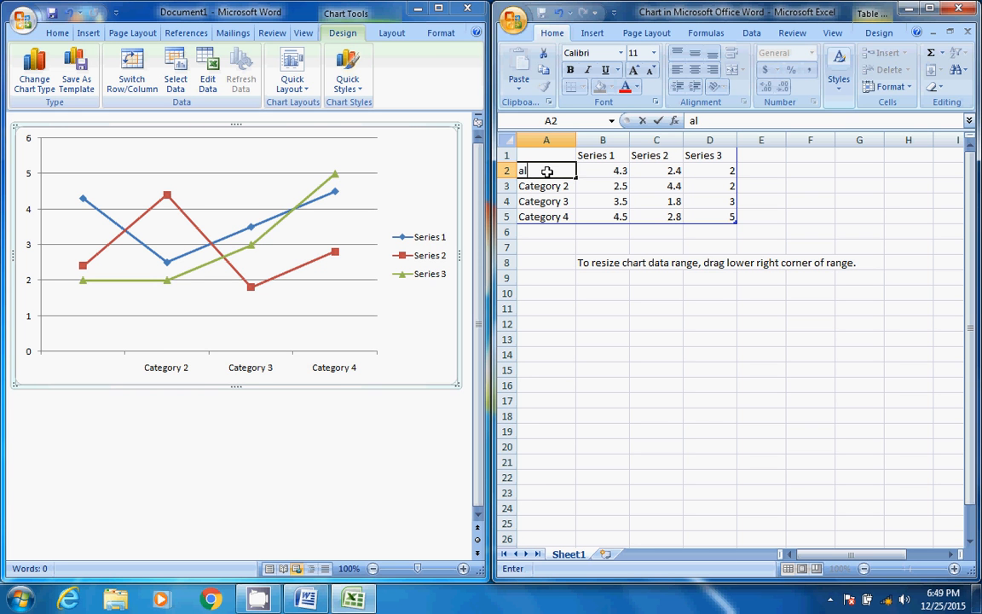
type("i")
key("Return")
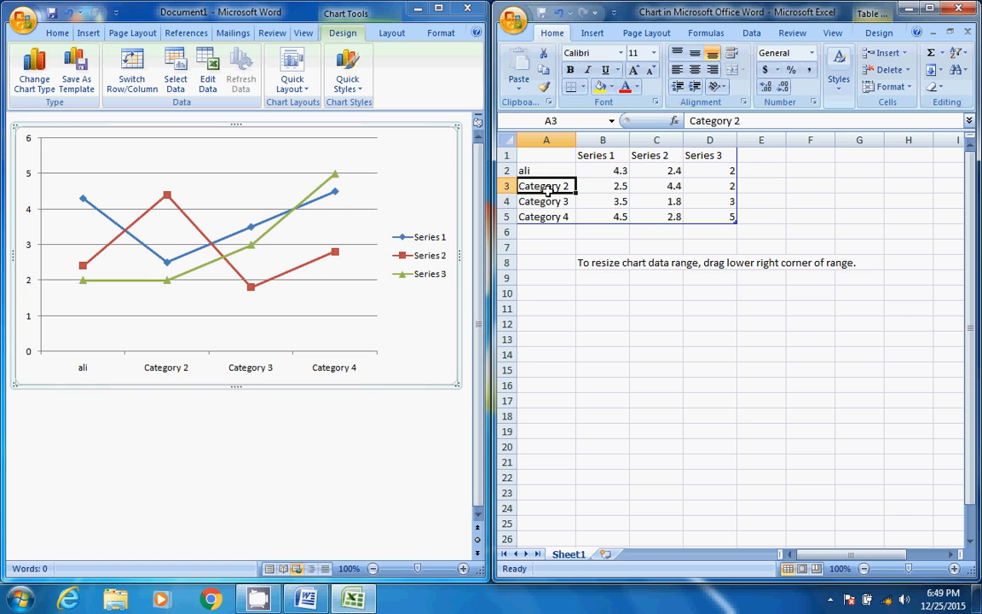
Replace the Category 2, Category 3 and Category 4 labels in A3:A5 with three other people's first names
type("asim")
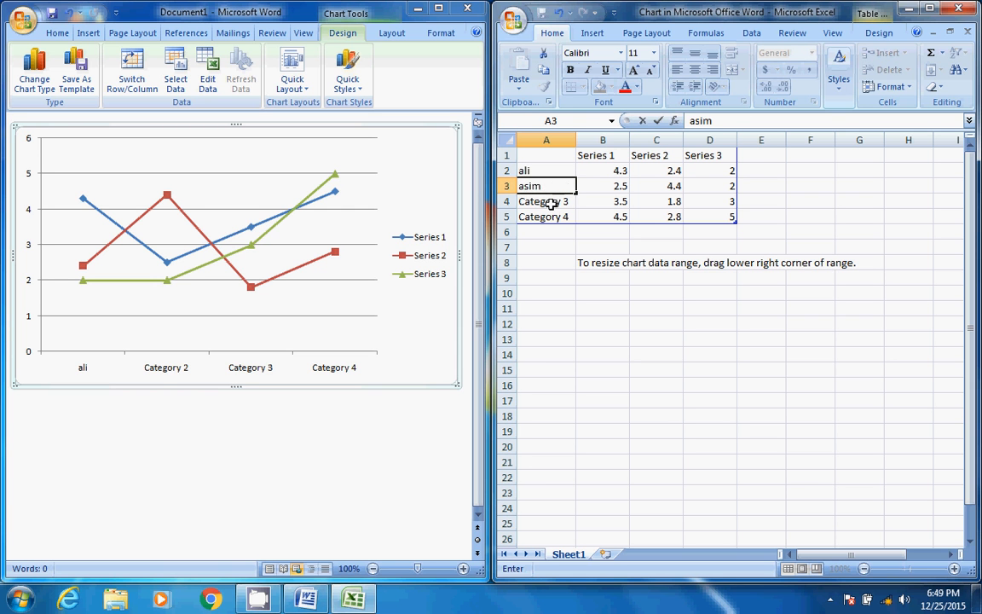
left_click(550, 201)
type("bilal")
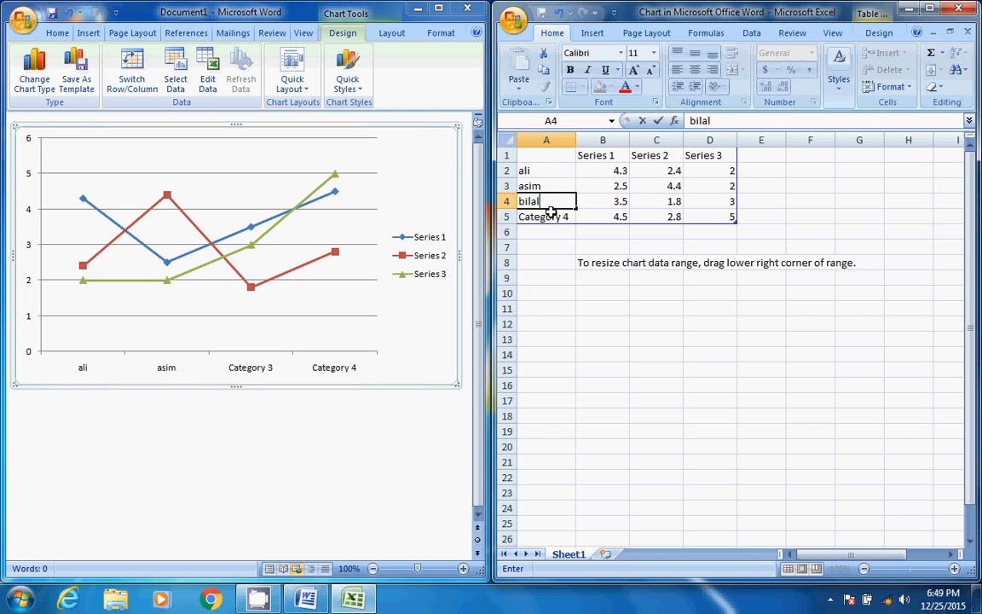
left_click(550, 214)
type("babar")
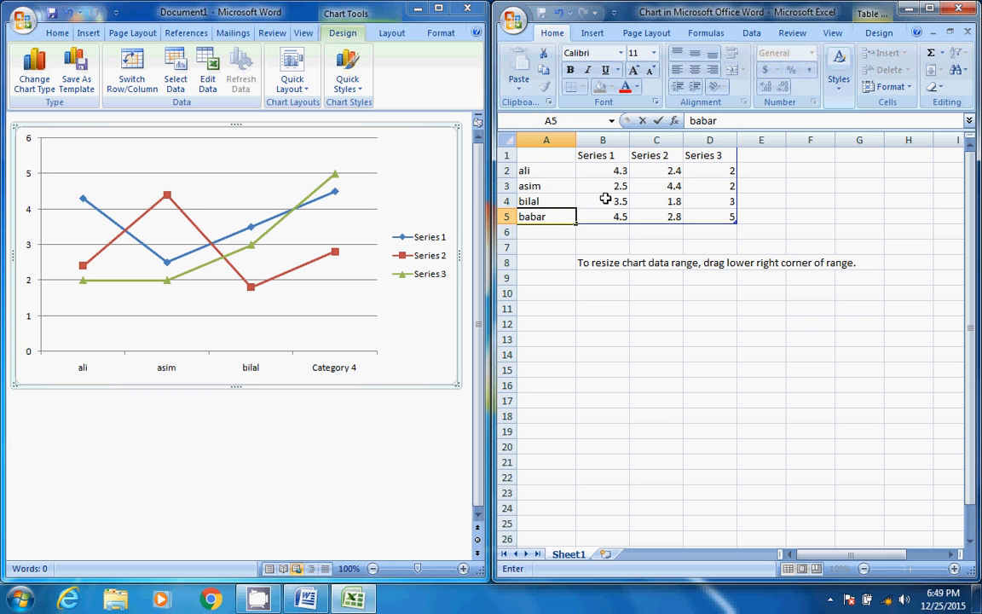
left_click(616, 171)
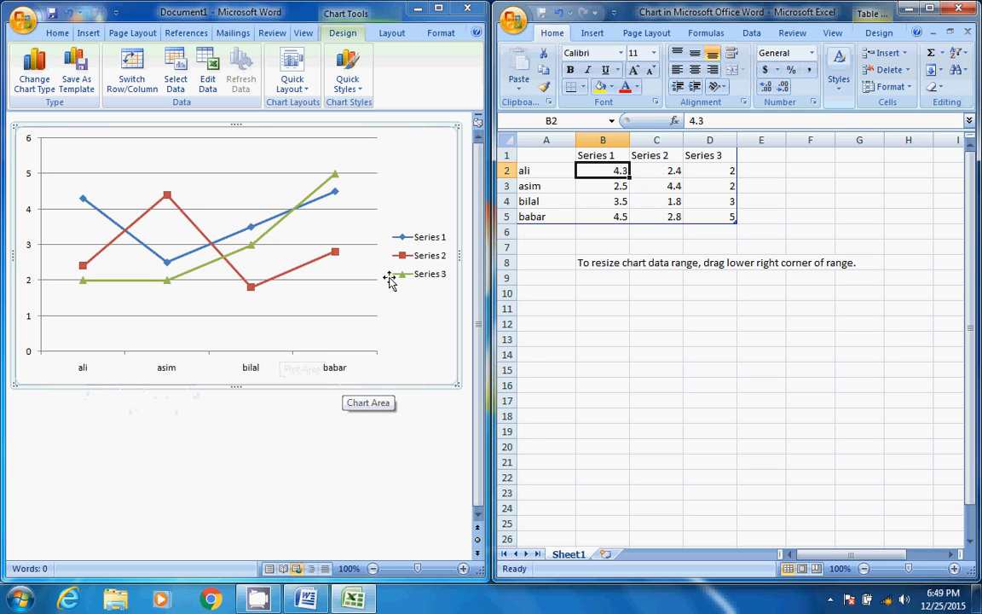
Examine the three series headings in cells B1, C1 and D1 of the chart data
left_click(604, 156)
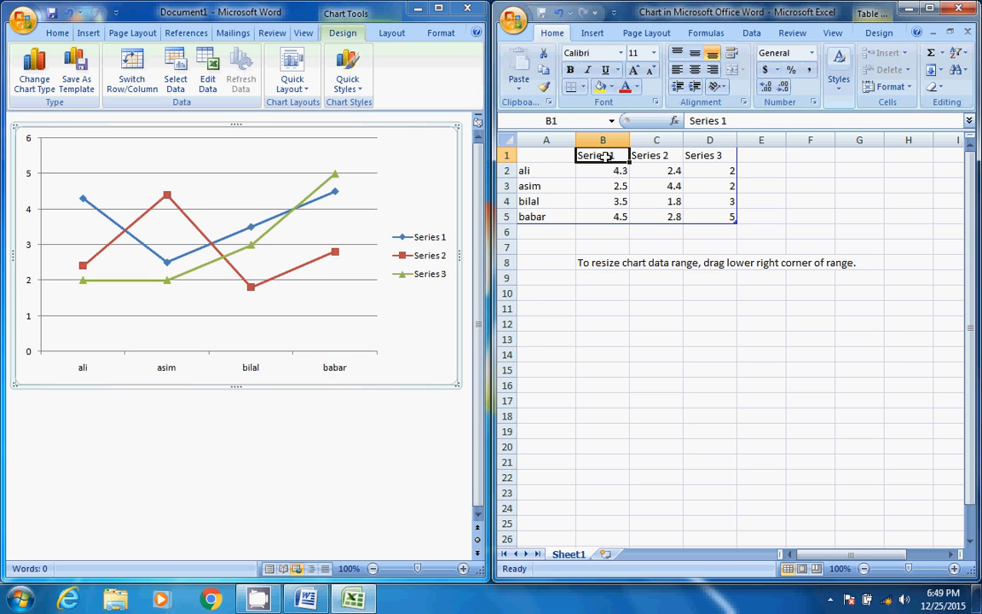
left_click(654, 168)
left_click(666, 154)
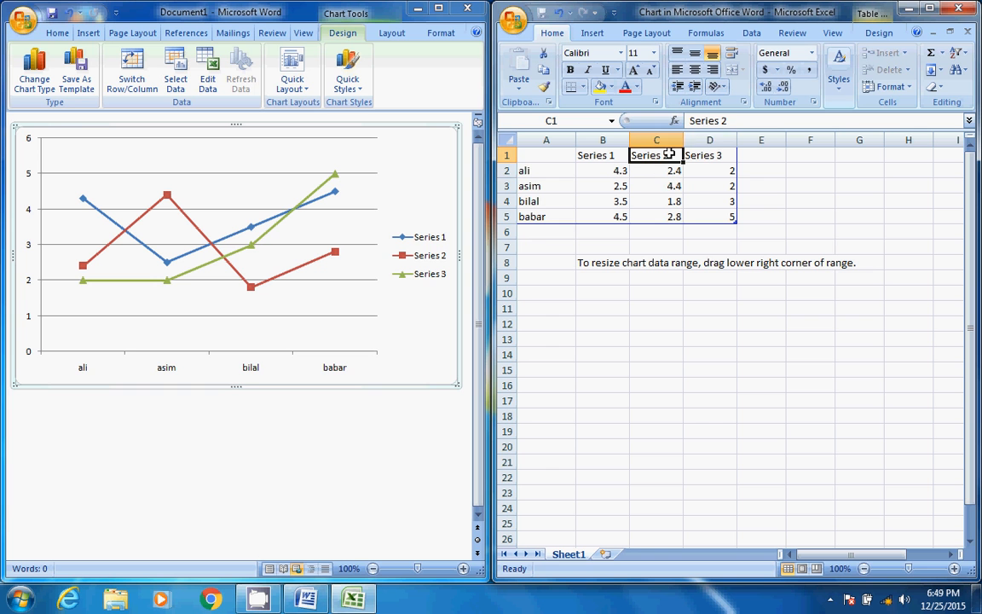
left_click(701, 158)
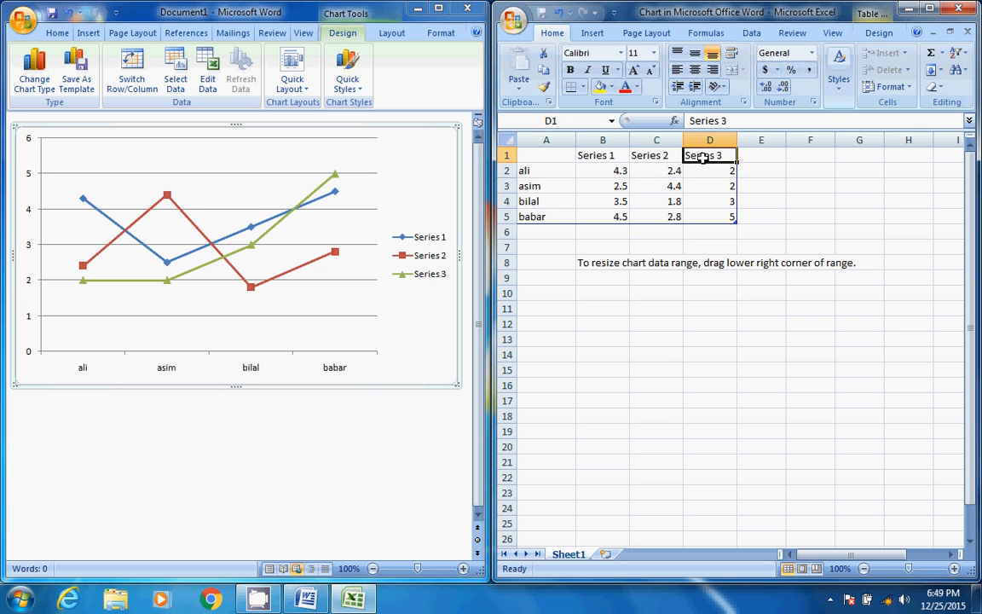
left_click(643, 160)
left_click(593, 153)
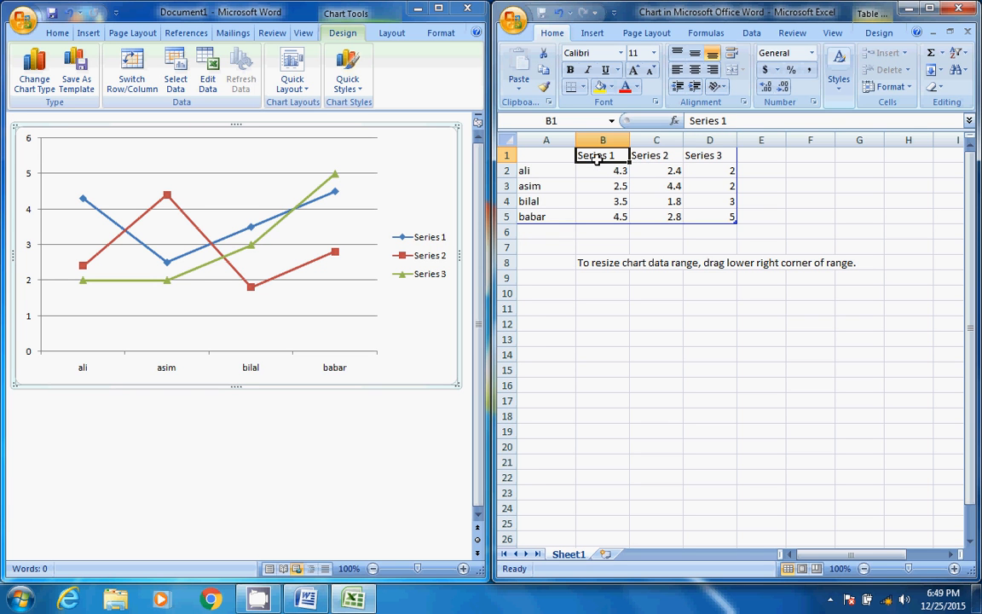
left_click(646, 157)
left_click(694, 155)
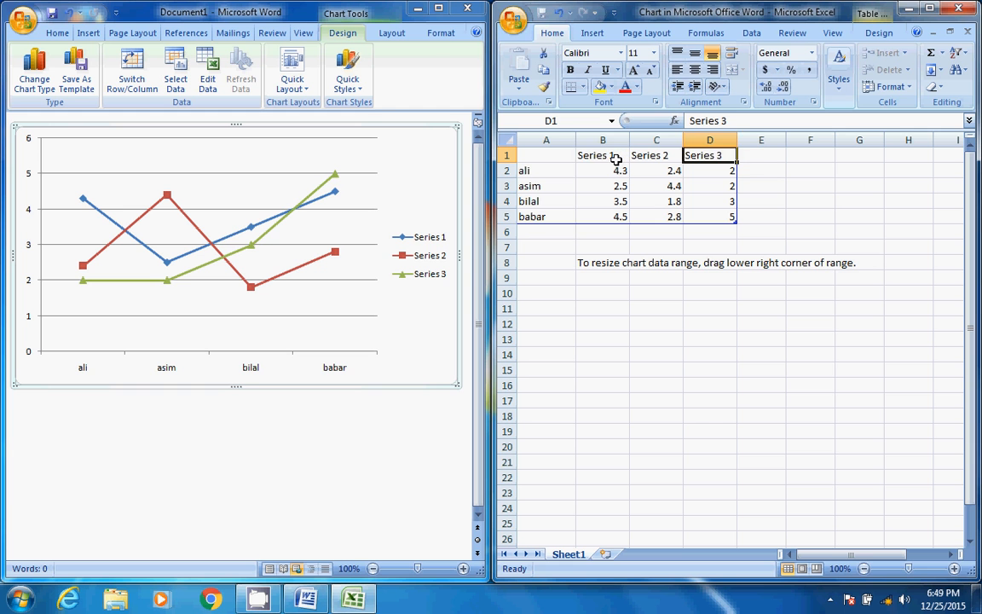
Rename the series headings in B1, C1 and D1 as round 1, round 2 and round 3
left_click(615, 160)
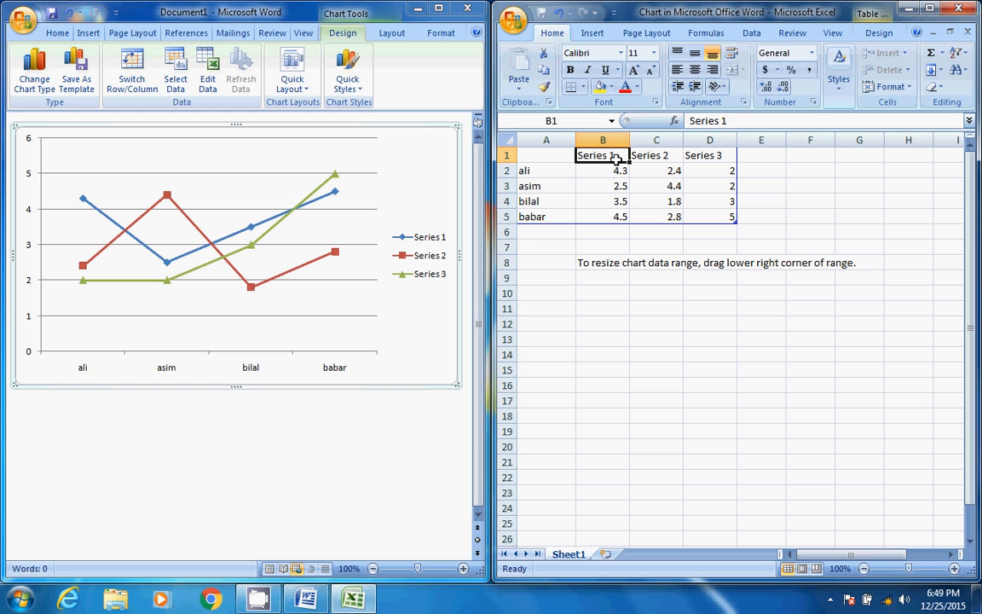
key("BackSpace")
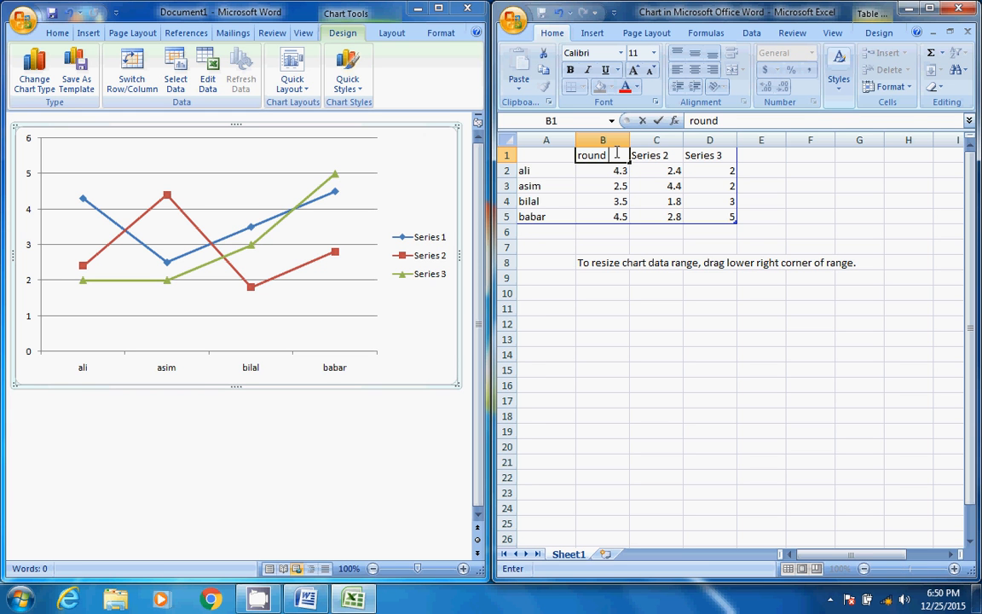
left_click(659, 156)
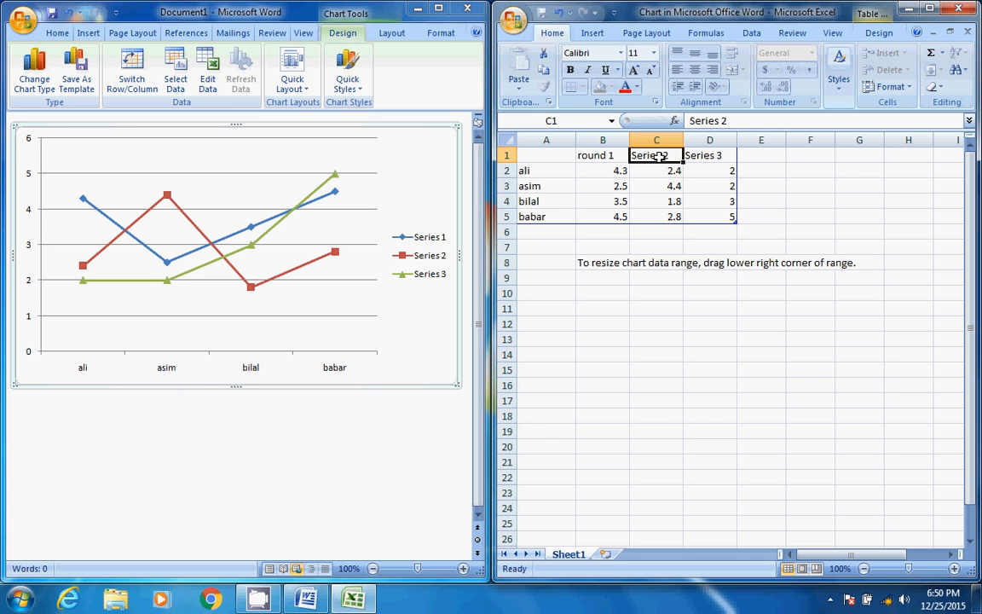
type("round")
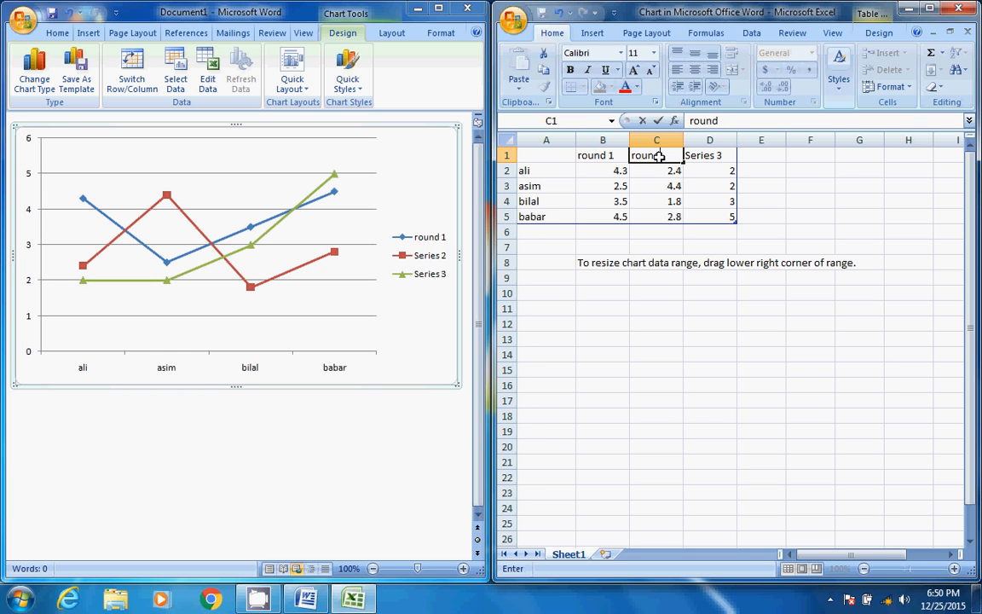
type(" 2")
key("Tab")
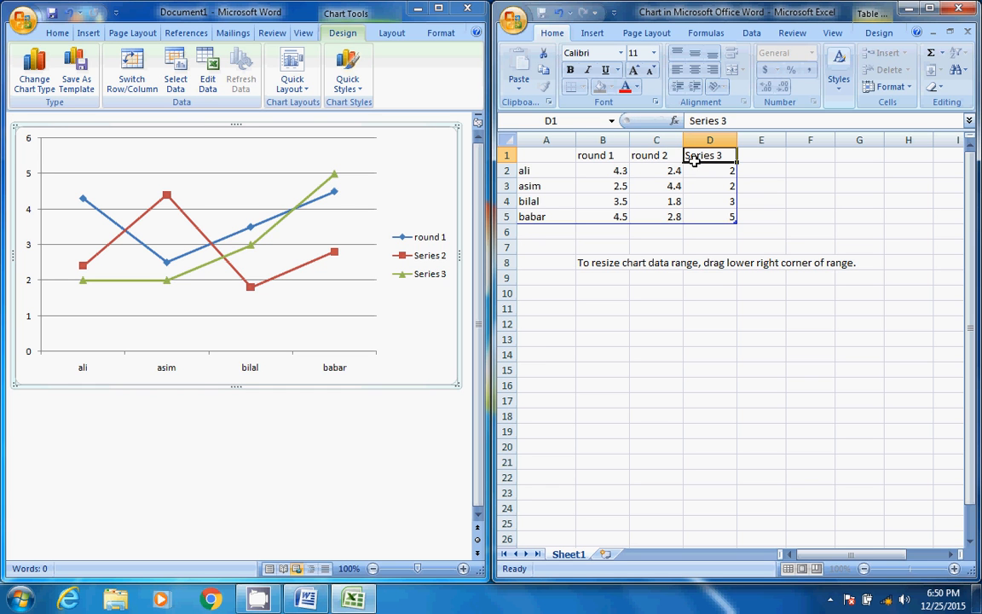
type("ro")
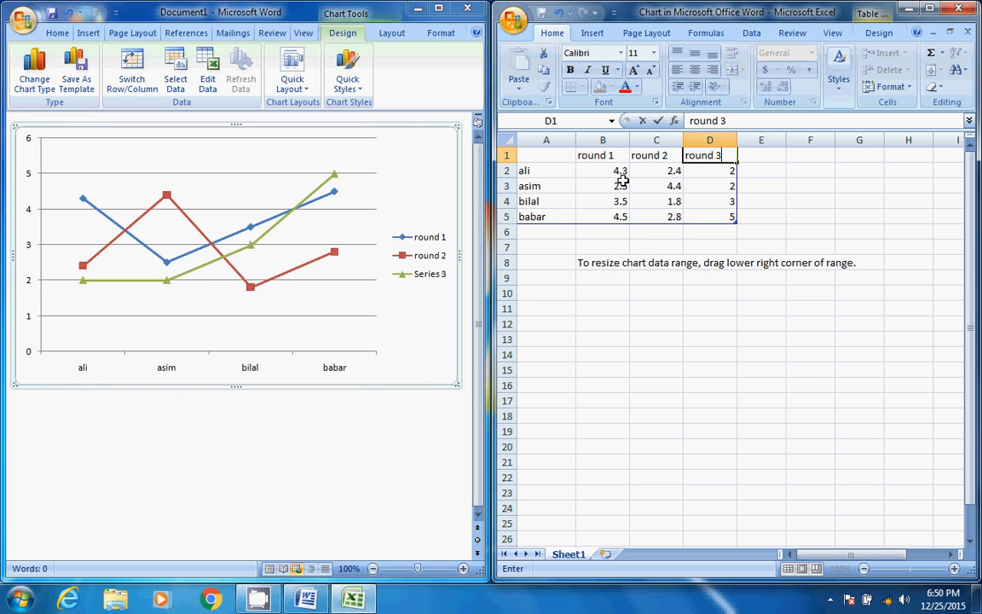
type("und 3")
left_click(621, 181)
left_click(599, 168)
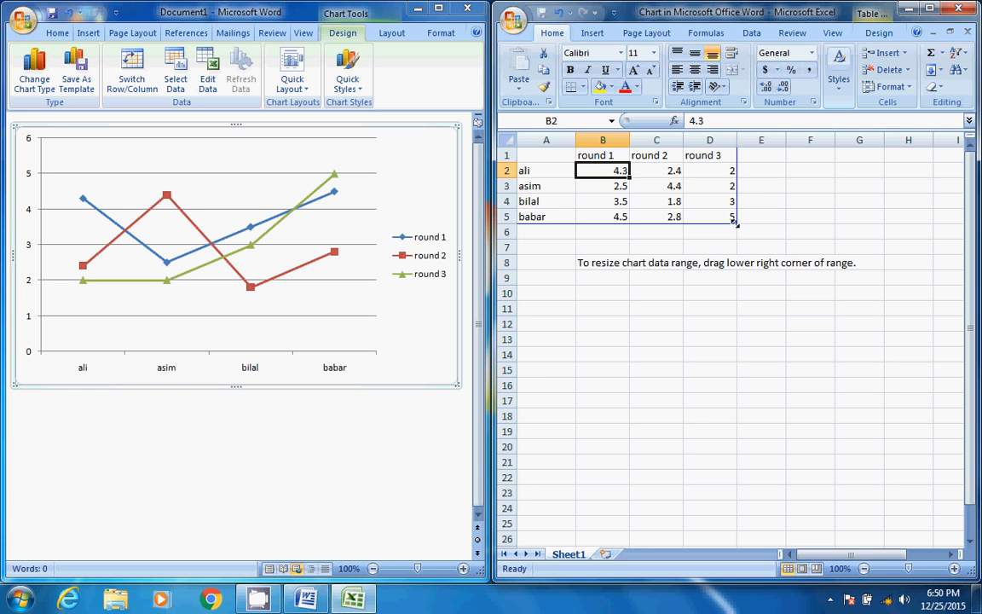
Extend the chart data range down to row 10 and enter a fifth person's first name in A6
left_click_drag(735, 229, 737, 309)
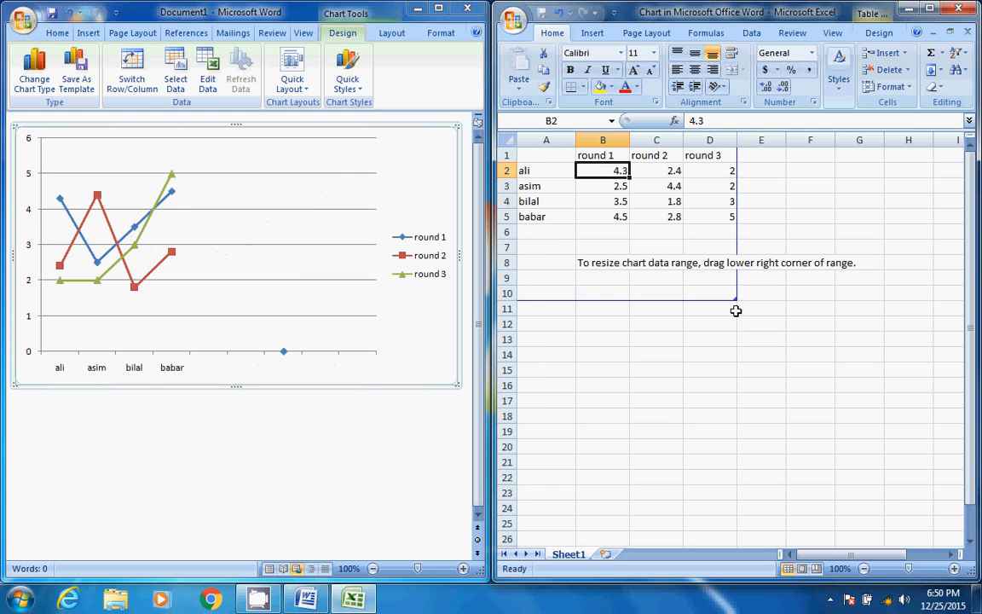
left_click(558, 230)
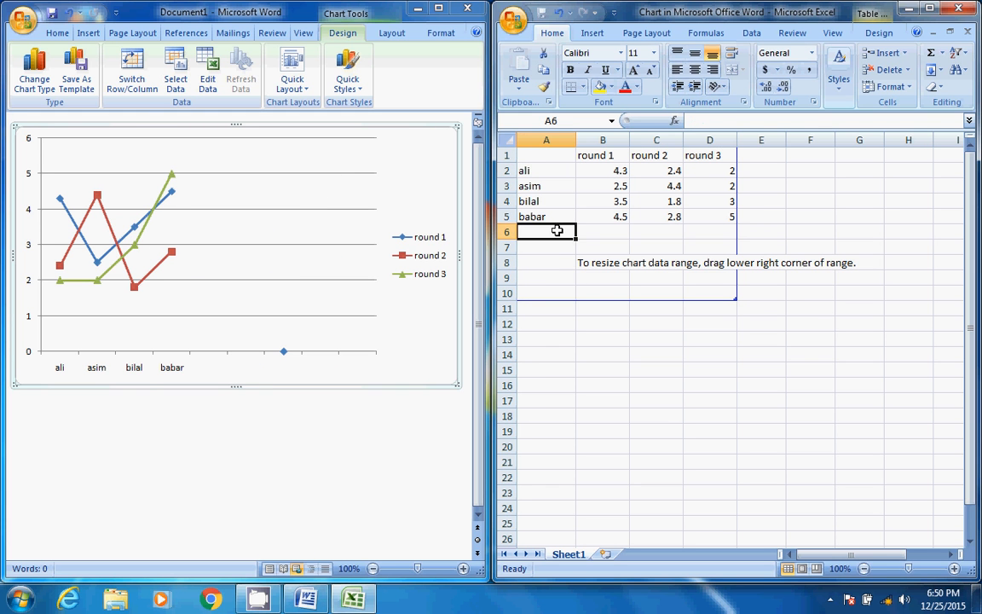
type("hammad")
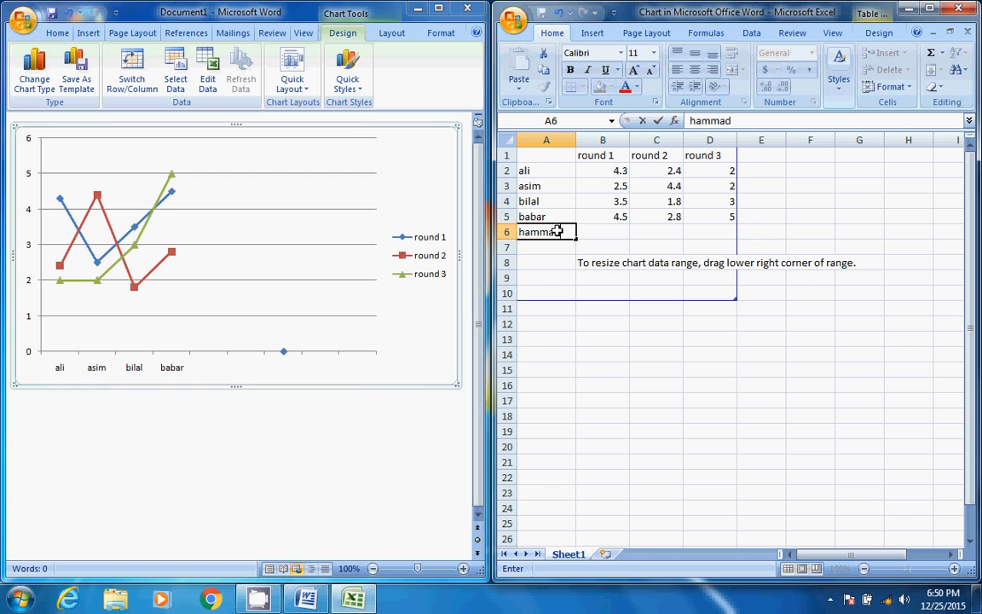
key("Return")
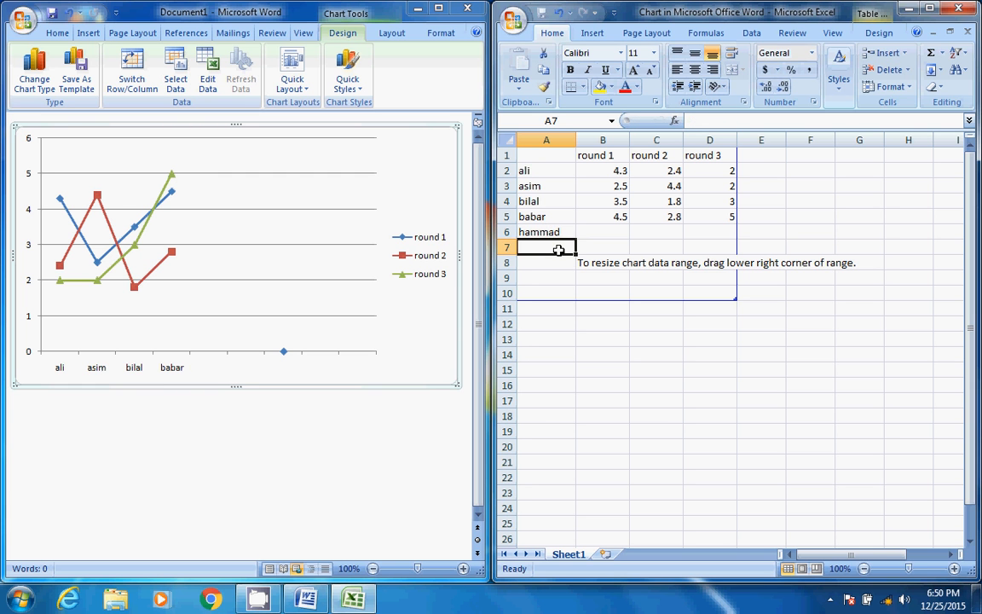
Enter the fifth person's values in row 6: 4 for round 1, 7 for round 2 and 4 for round 3
left_click(605, 233)
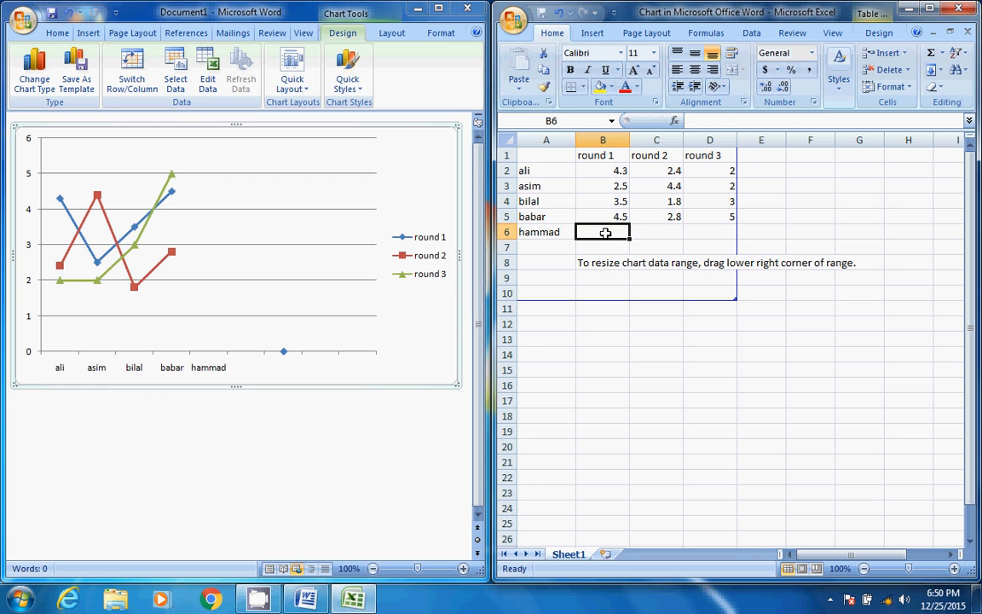
type("4")
left_click(643, 230)
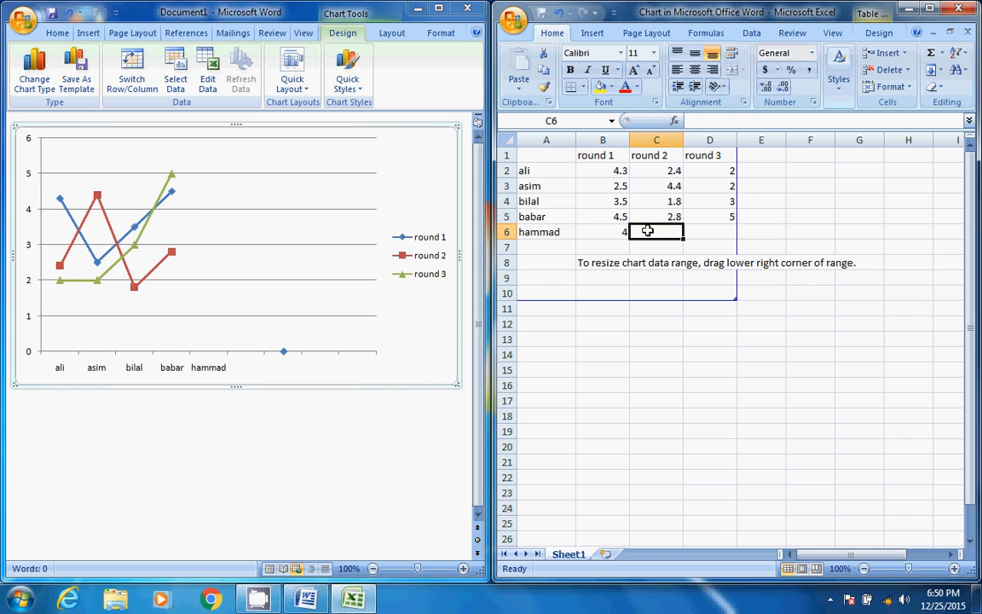
type("7")
left_click(704, 231)
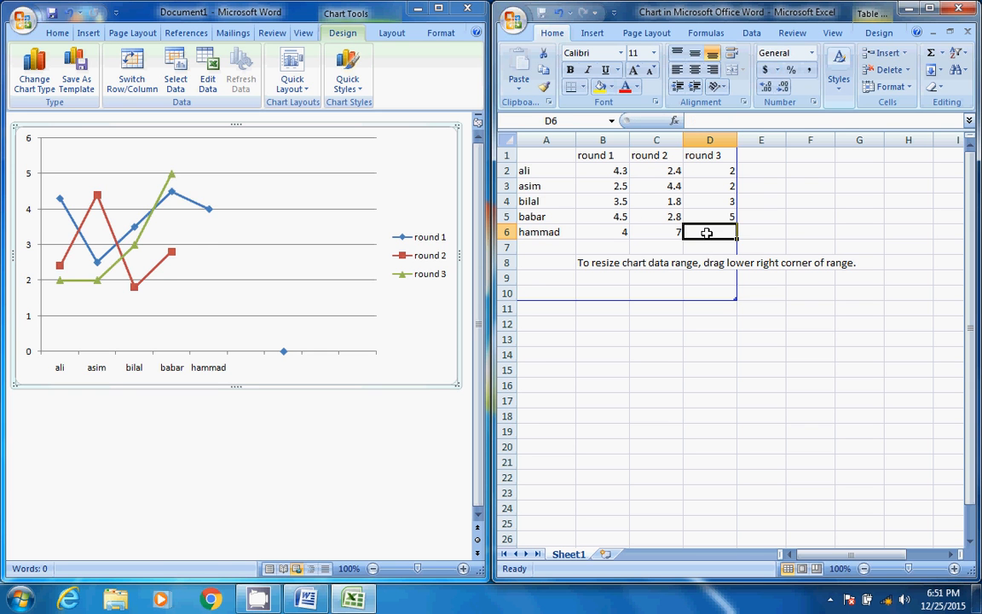
type("4")
left_click(656, 246)
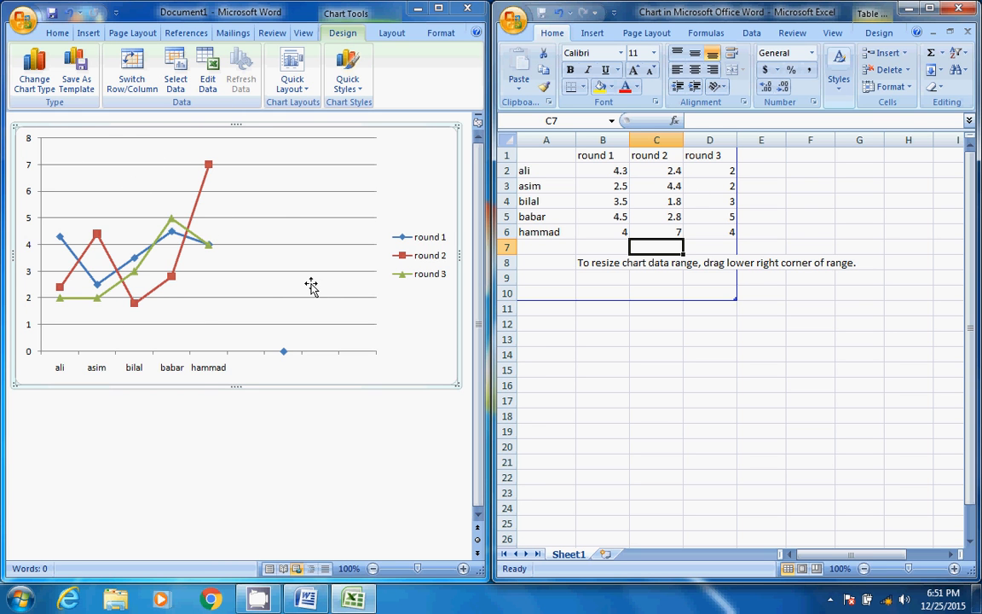
Shrink the chart data range to end at row 6 and widen it to include column E
left_click(729, 232)
left_click(643, 294)
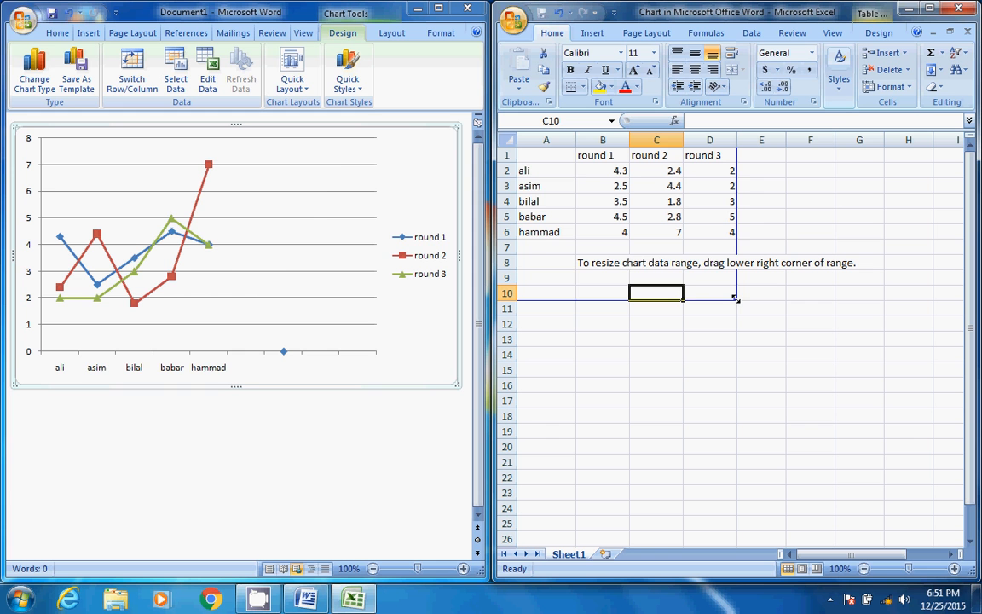
left_click_drag(735, 298, 732, 244)
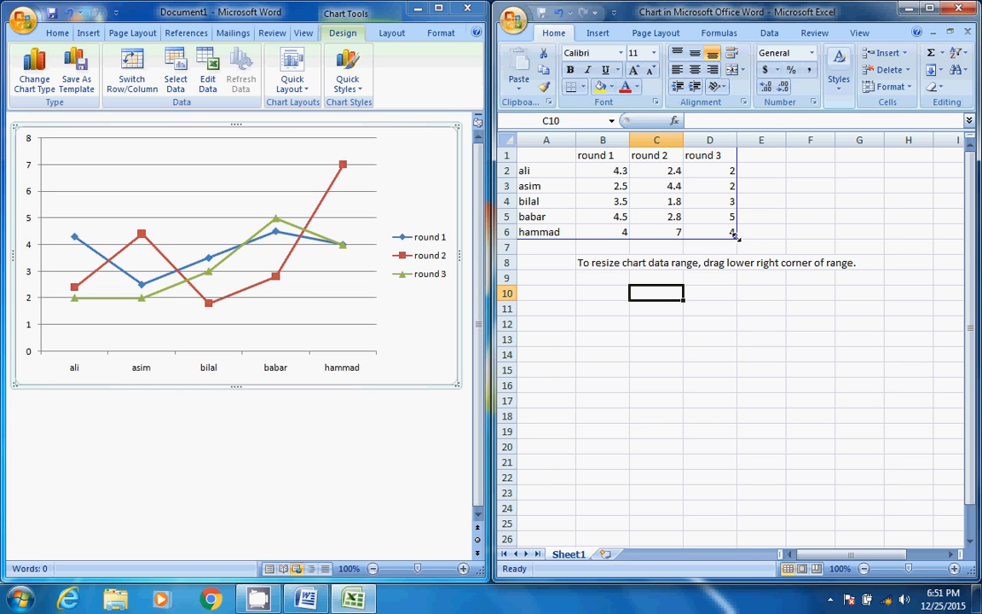
left_click_drag(747, 232, 783, 232)
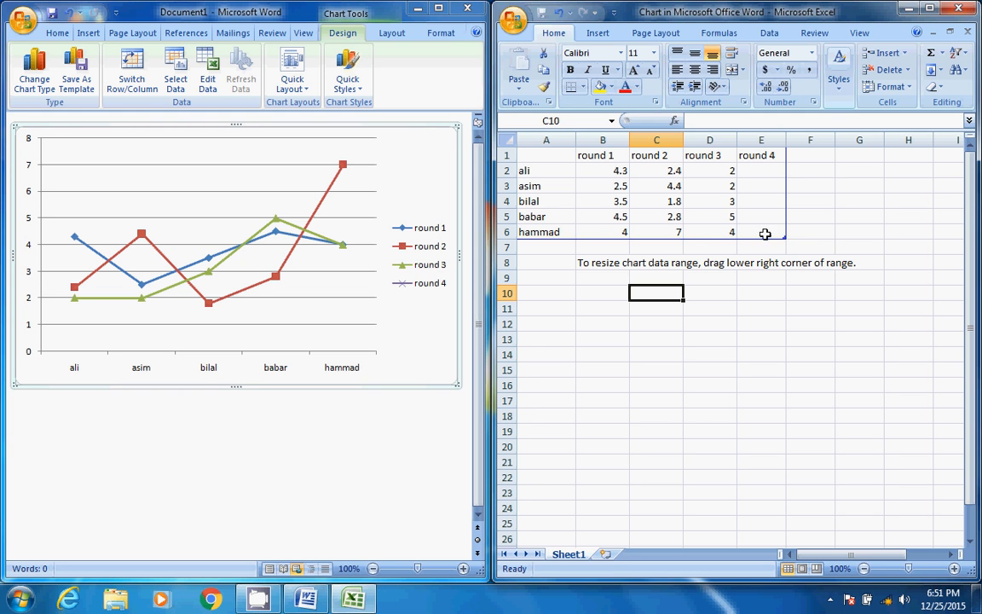
left_click(750, 171)
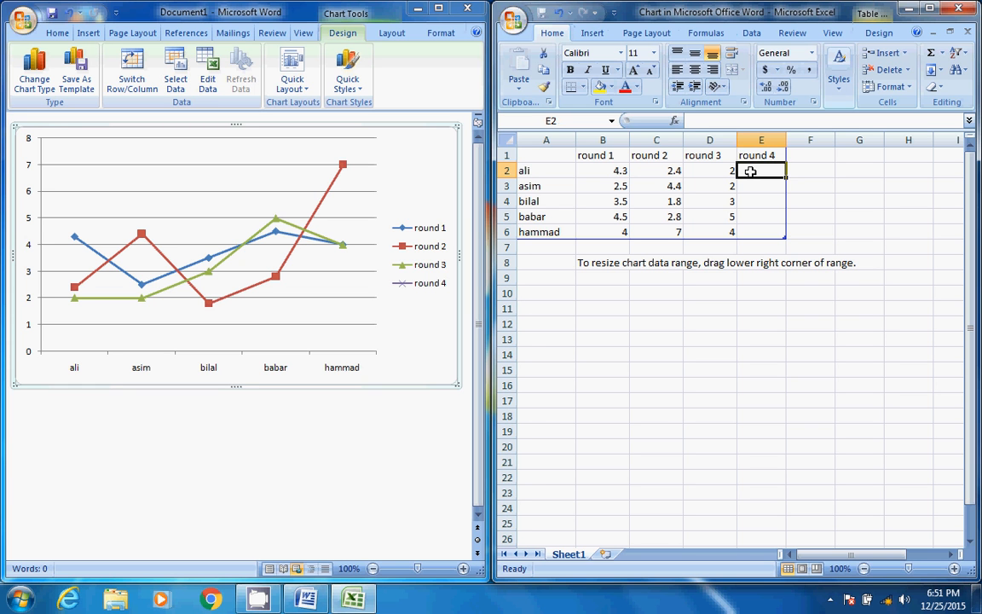
key("Down")
key("Down")
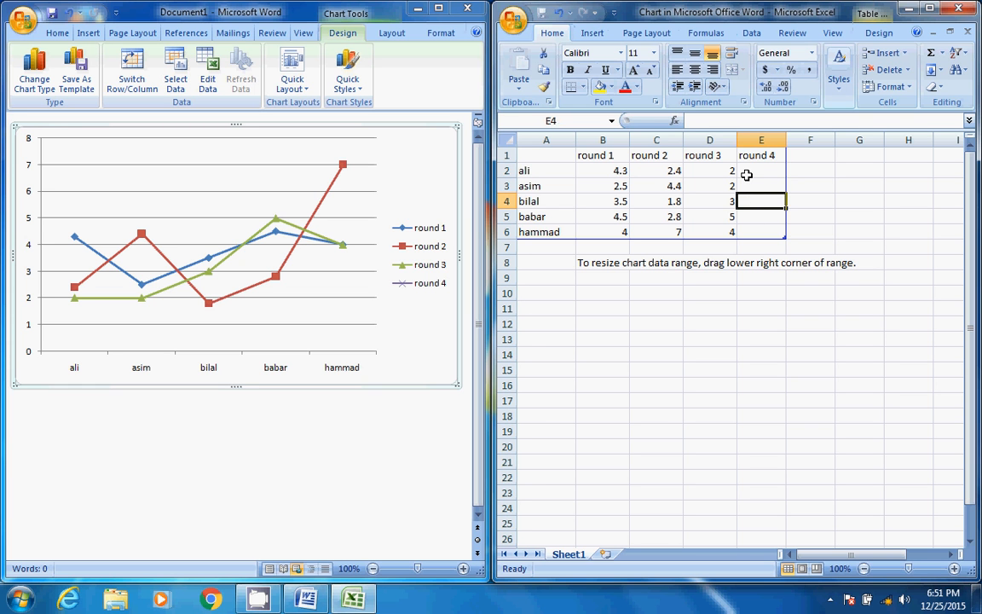
left_click(747, 175)
left_click(742, 228)
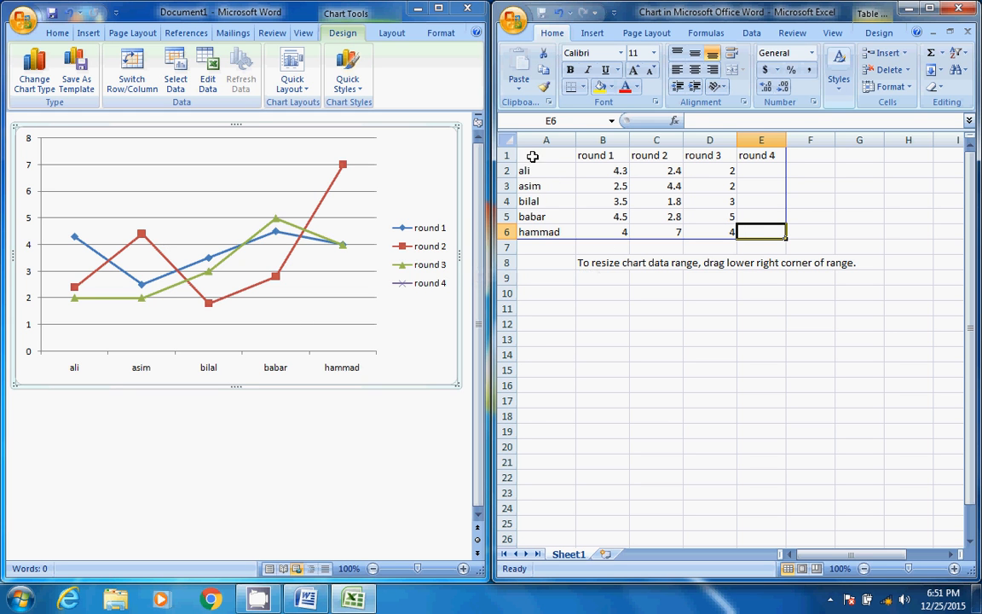
left_click(669, 202)
left_click(693, 203)
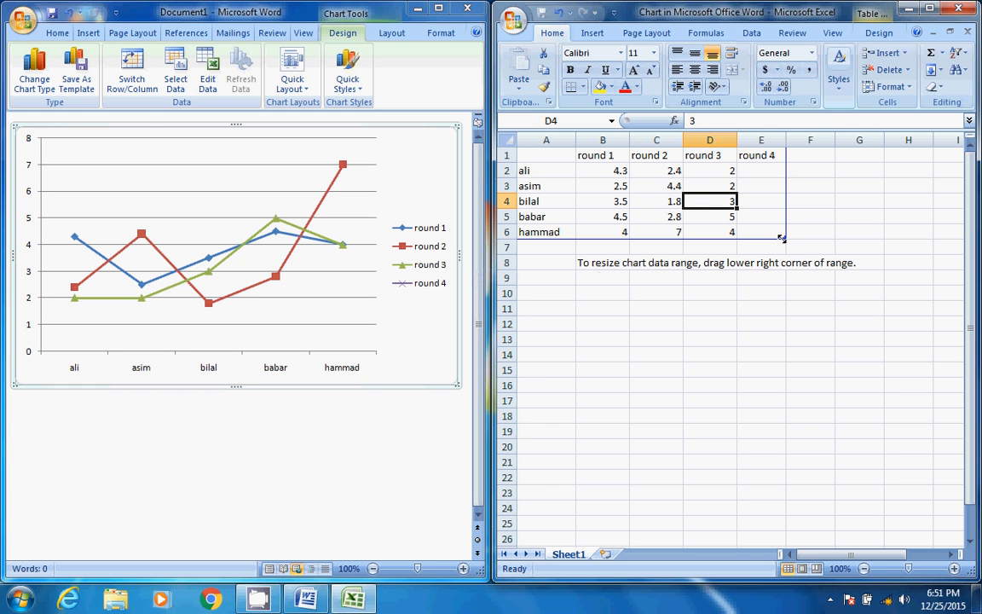
Shrink the chart data range to A1:C5 and return from the sheet to a maximized Word window
left_click_drag(782, 239, 690, 232)
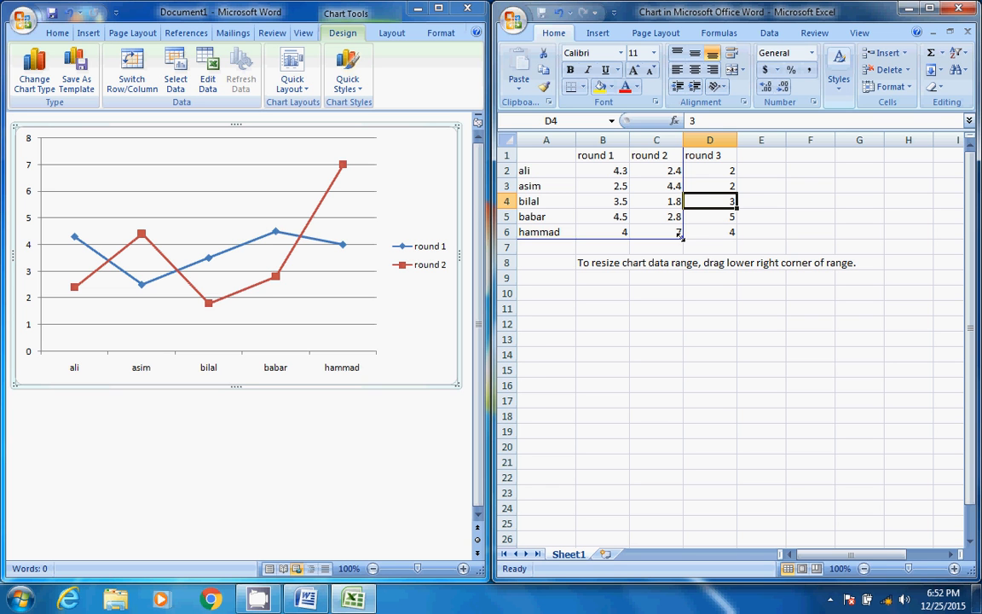
left_click_drag(680, 232, 678, 224)
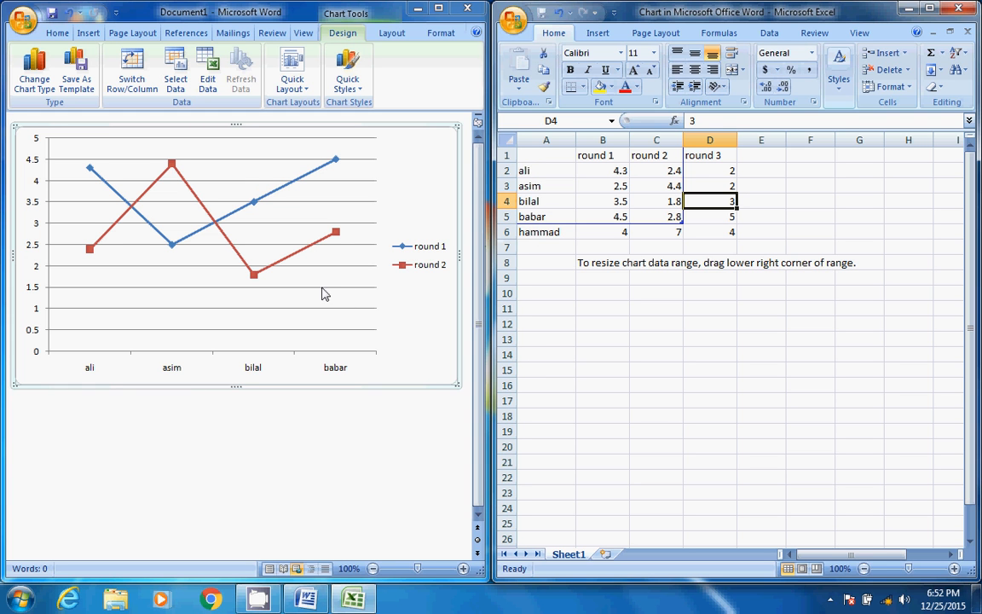
left_click(908, 9)
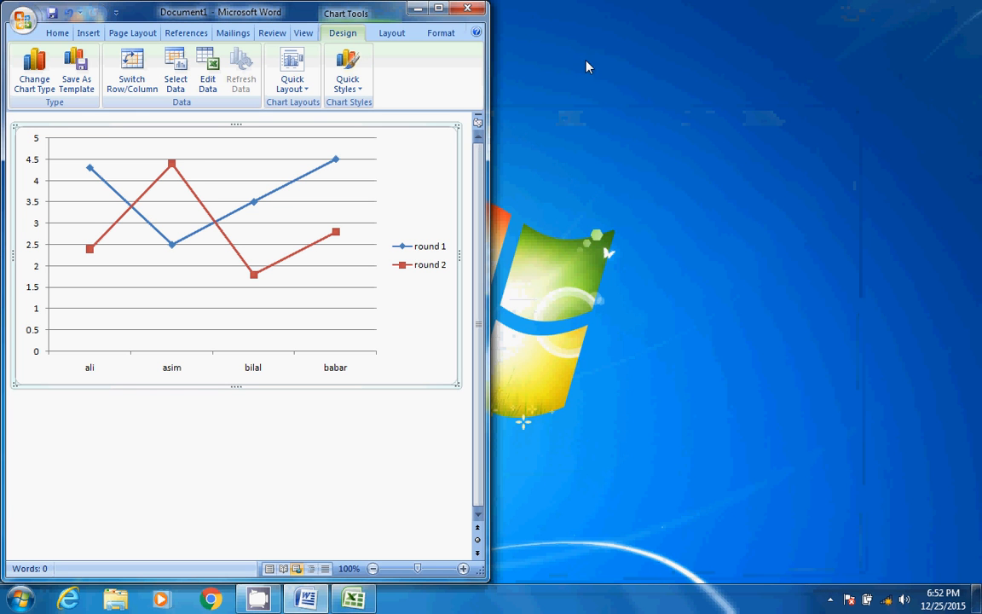
left_click(438, 8)
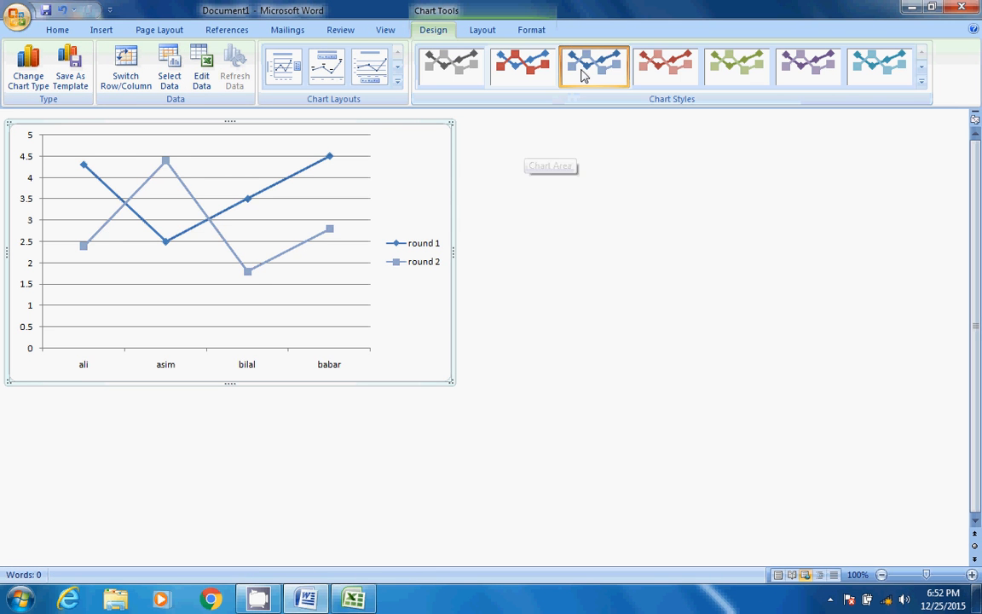
Try single-colour styles on the chart, including blue and red, and reapply the multicolour blue-and-red style
left_click(665, 64)
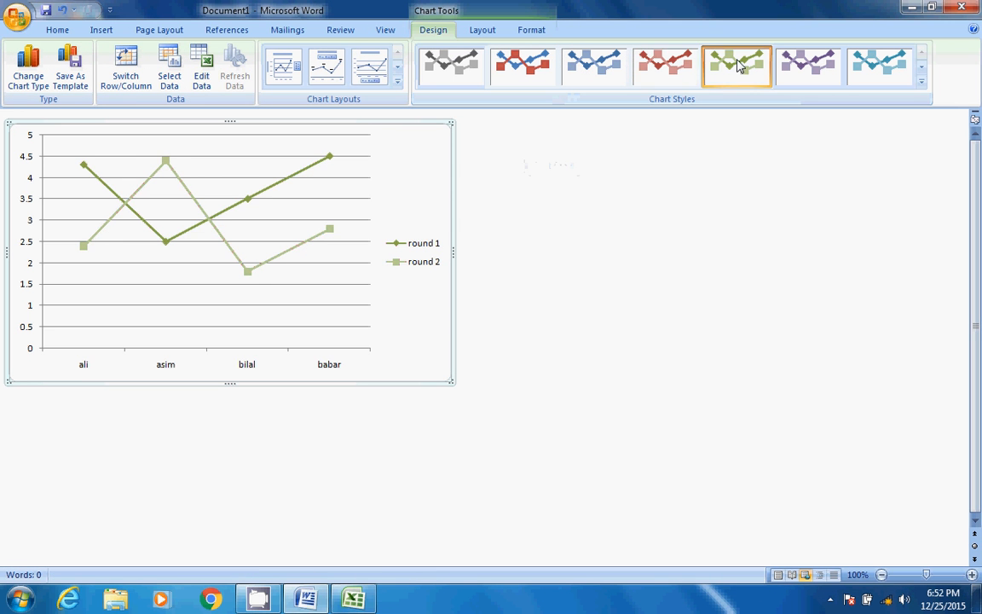
left_click(504, 61)
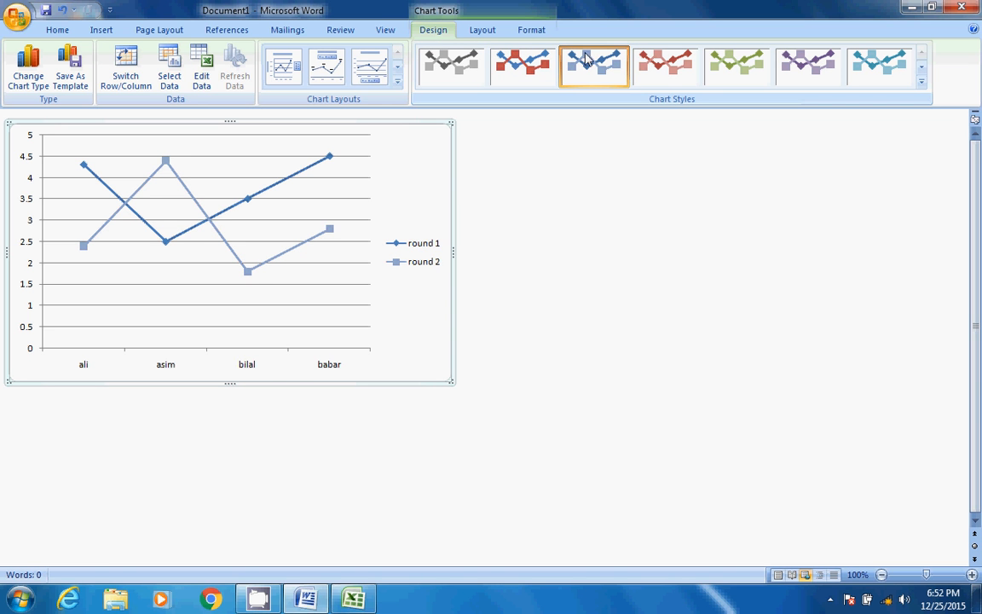
left_click(662, 78)
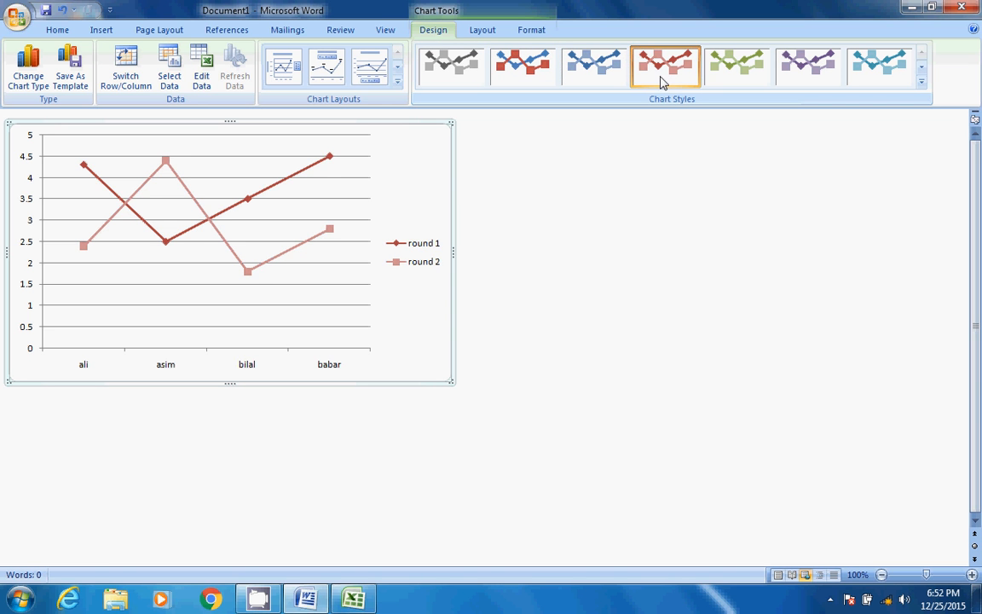
left_click(765, 67)
left_click(514, 64)
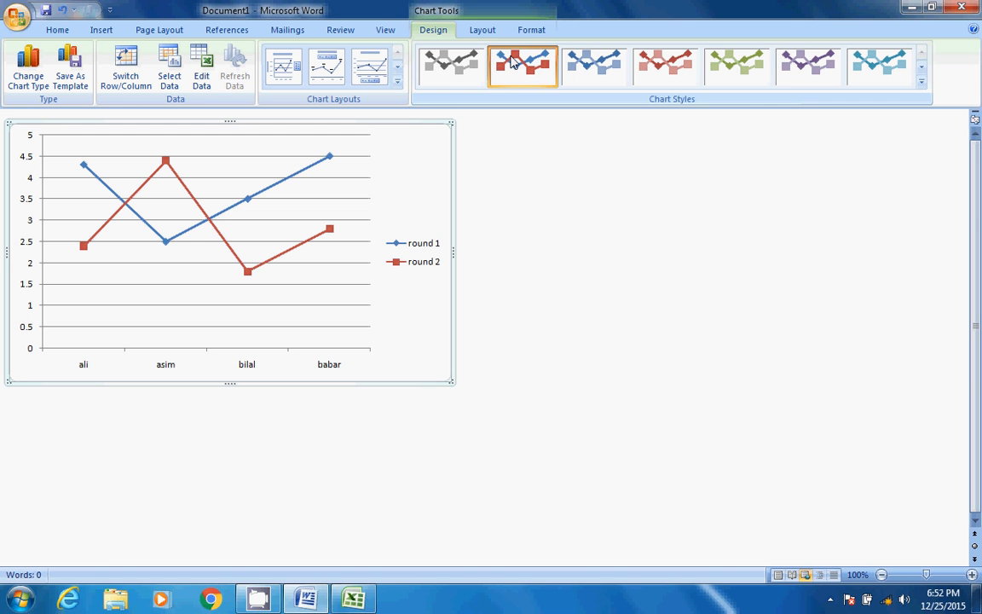
Apply the chart layout that has a chart title, a vertical axis title and a data table with legend keys
left_click(397, 82)
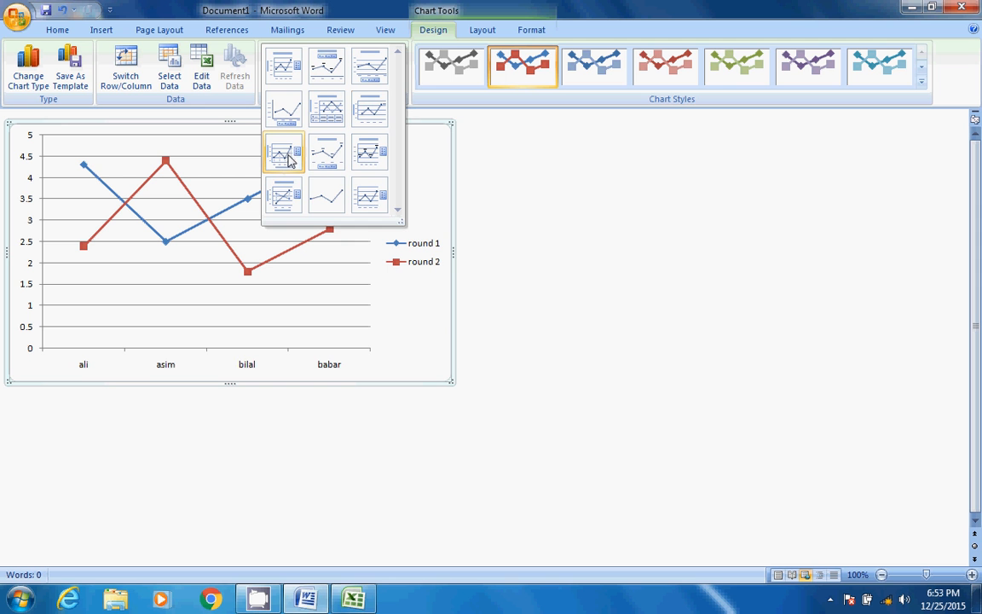
left_click(320, 114)
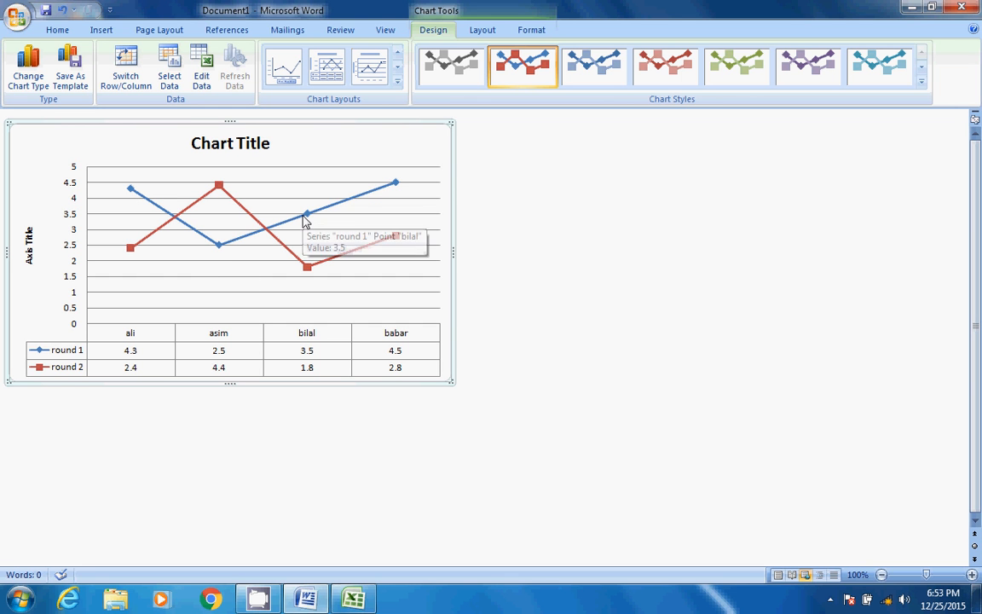
Replace the placeholder chart title above the plot with the text "results"
left_click(209, 153)
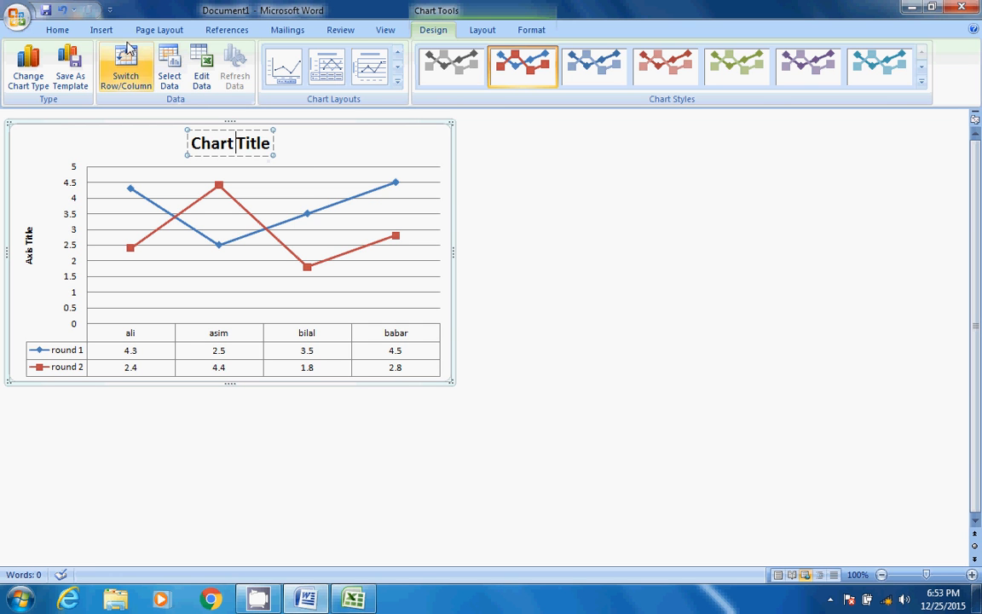
left_click(102, 31)
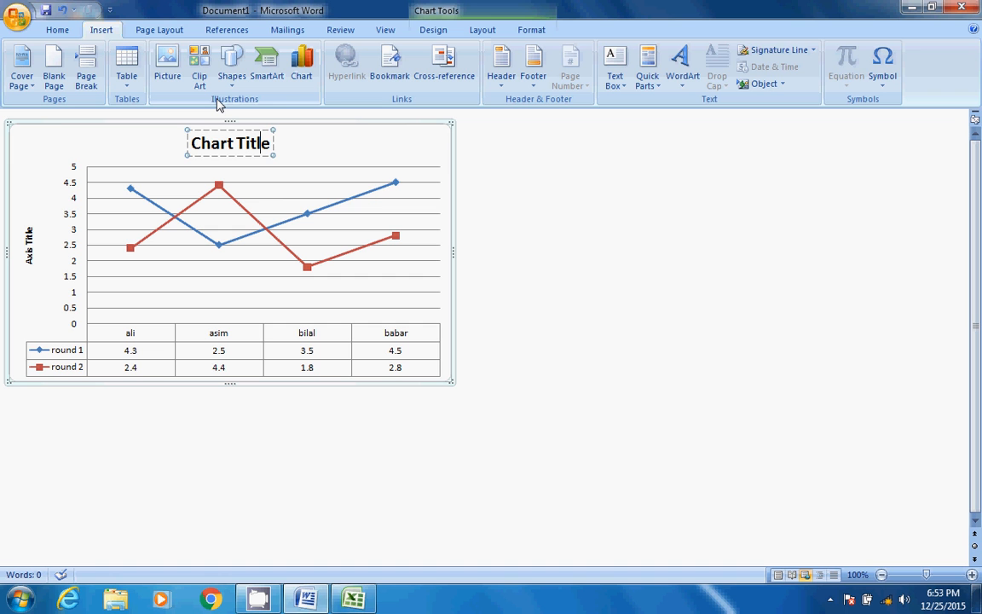
key("BackSpace")
key("BackSpace")
key("BackSpace")
key("BackSpace")
key("BackSpace")
key("BackSpace")
key("BackSpace")
key("BackSpace")
key("BackSpace")
key("BackSpace")
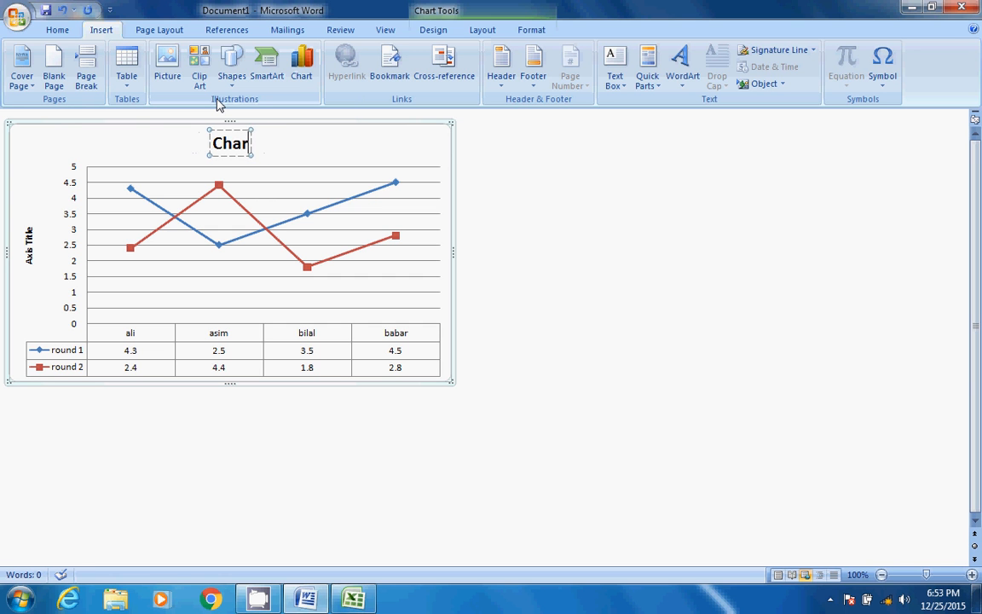
type("om")
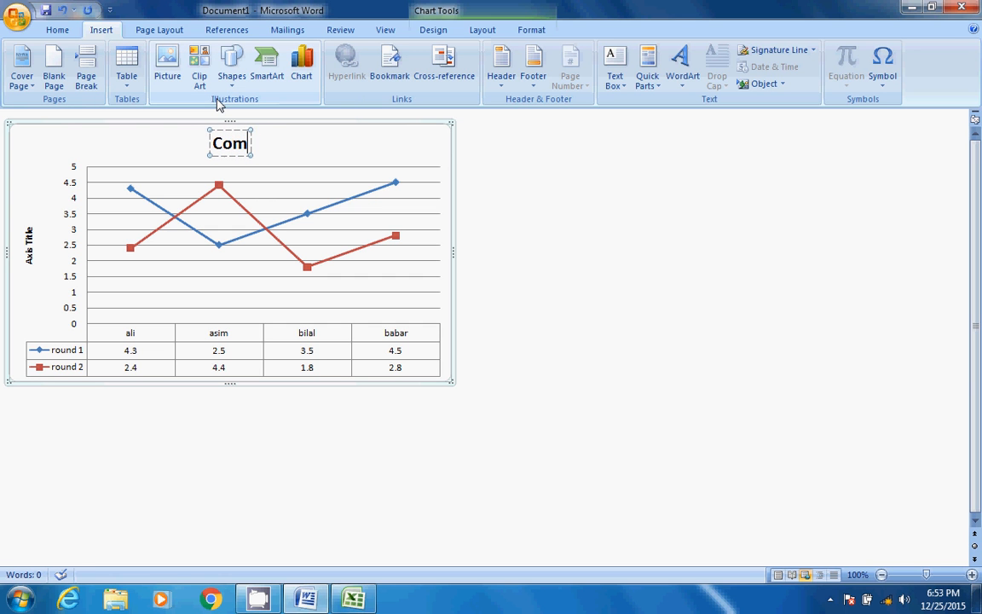
type("pition")
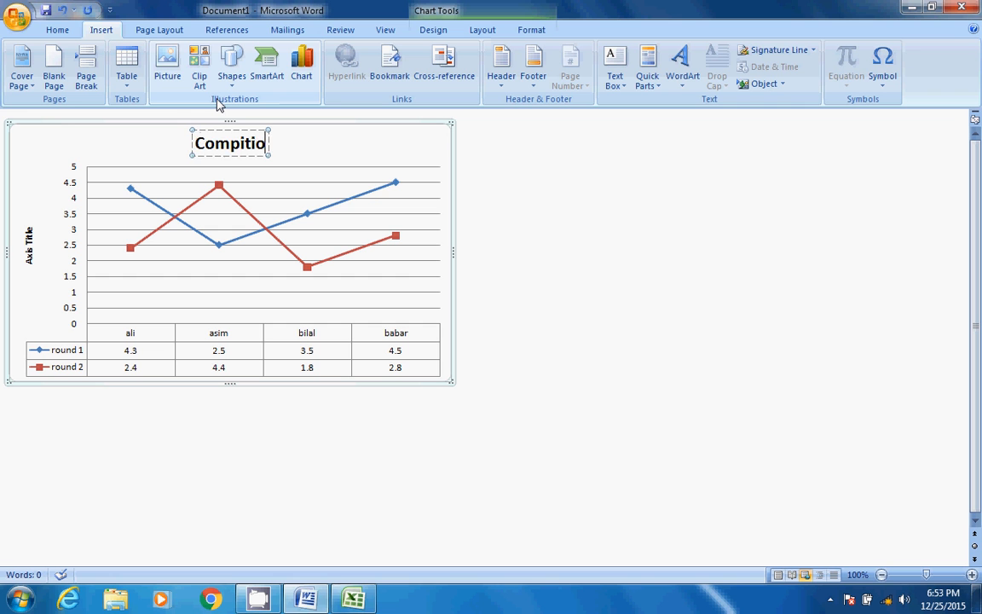
key("BackSpace")
key("BackSpace")
key("BackSpace")
key("BackSpace")
key("BackSpace")
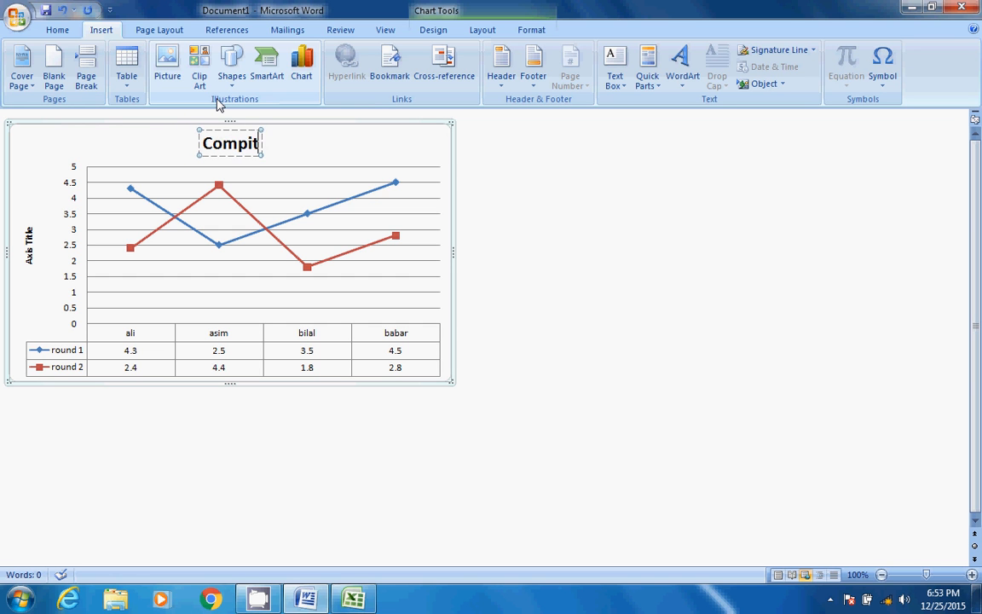
key("BackSpace")
key("BackSpace")
key("BackSpace")
key("BackSpace")
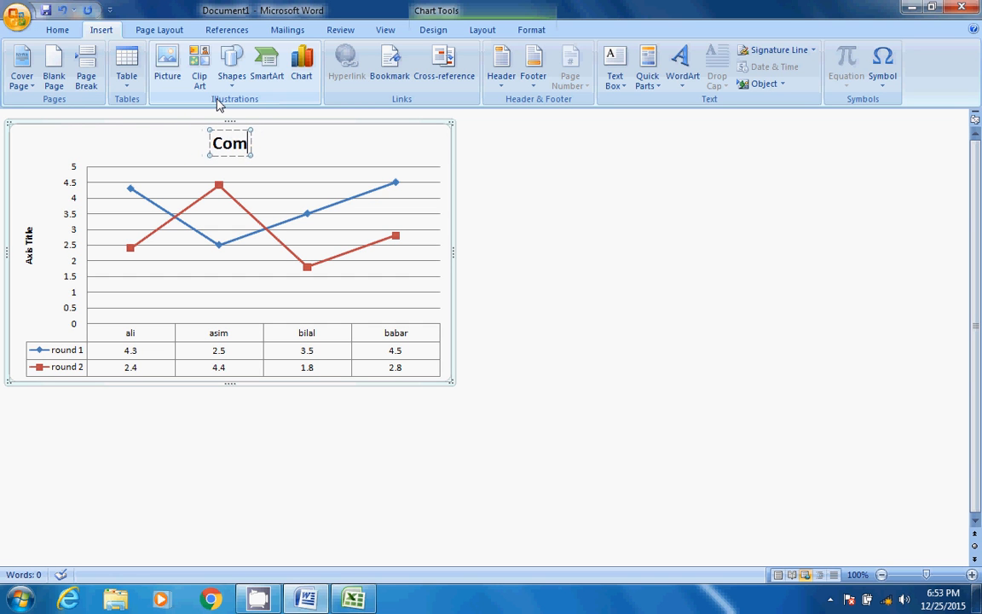
type("results")
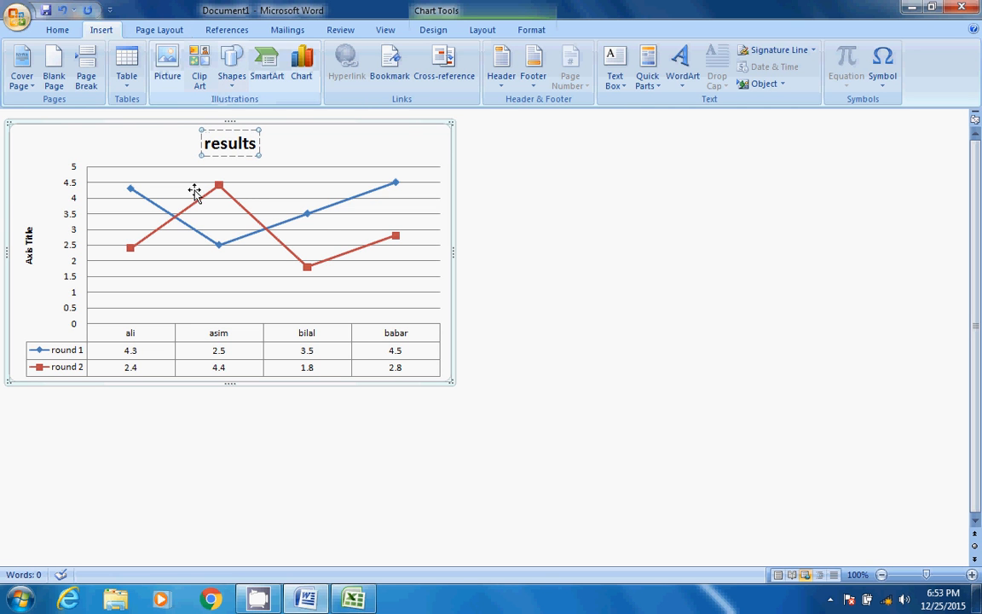
left_click(278, 150)
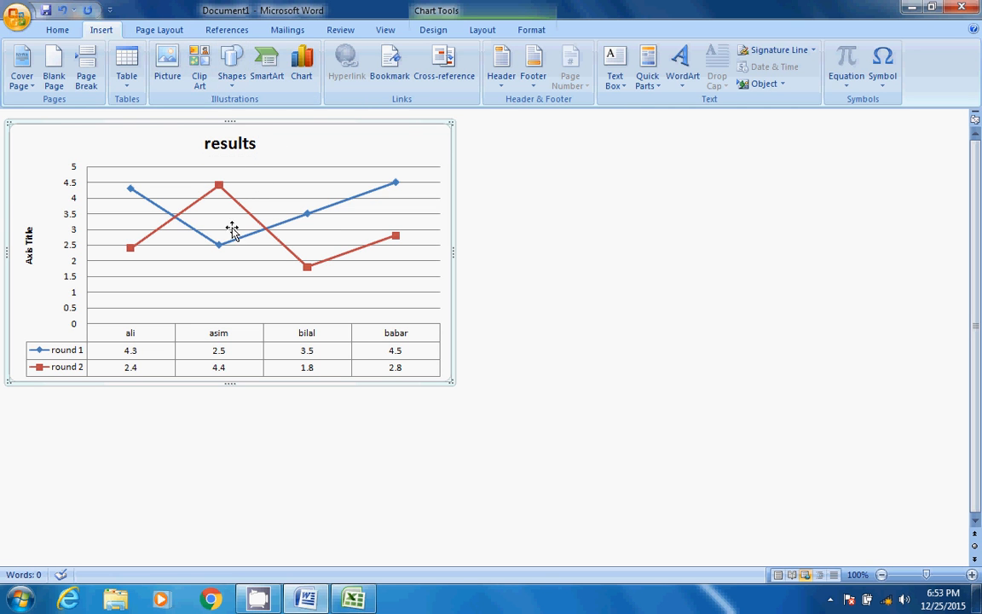
Set the font colour of the chart title to the standard red
left_click(239, 149)
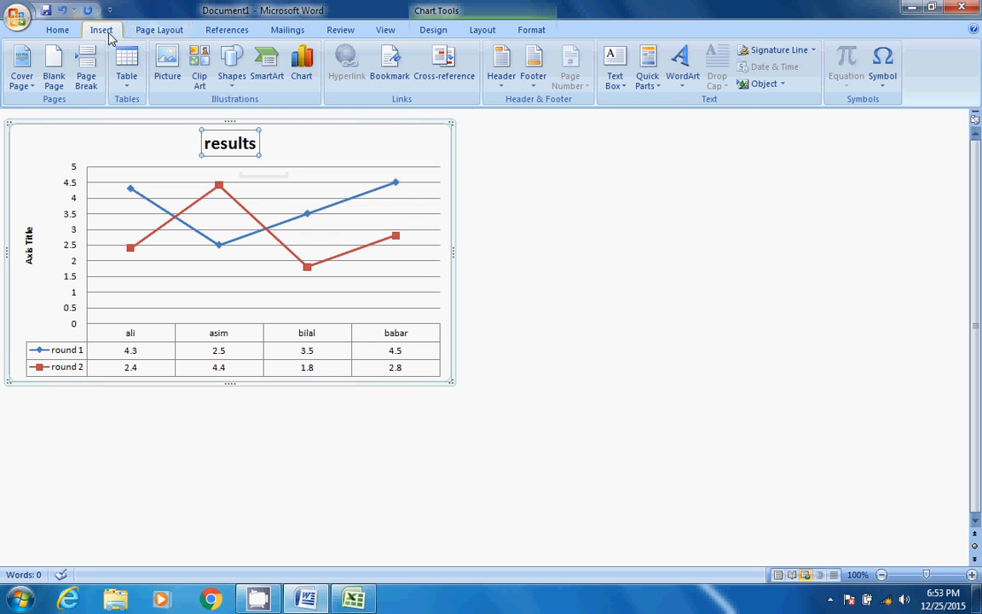
left_click(57, 32)
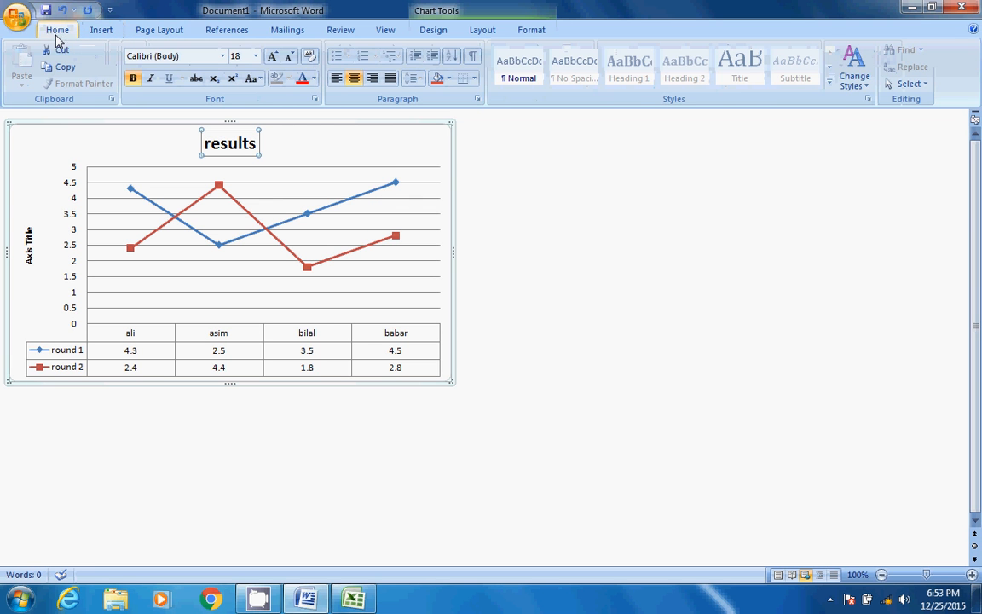
left_click(314, 80)
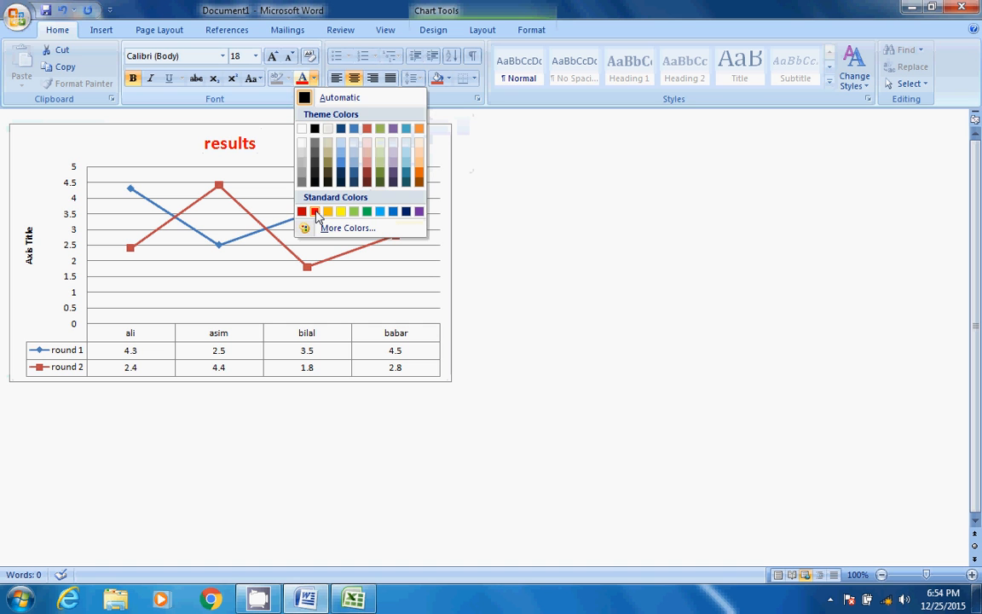
left_click(315, 213)
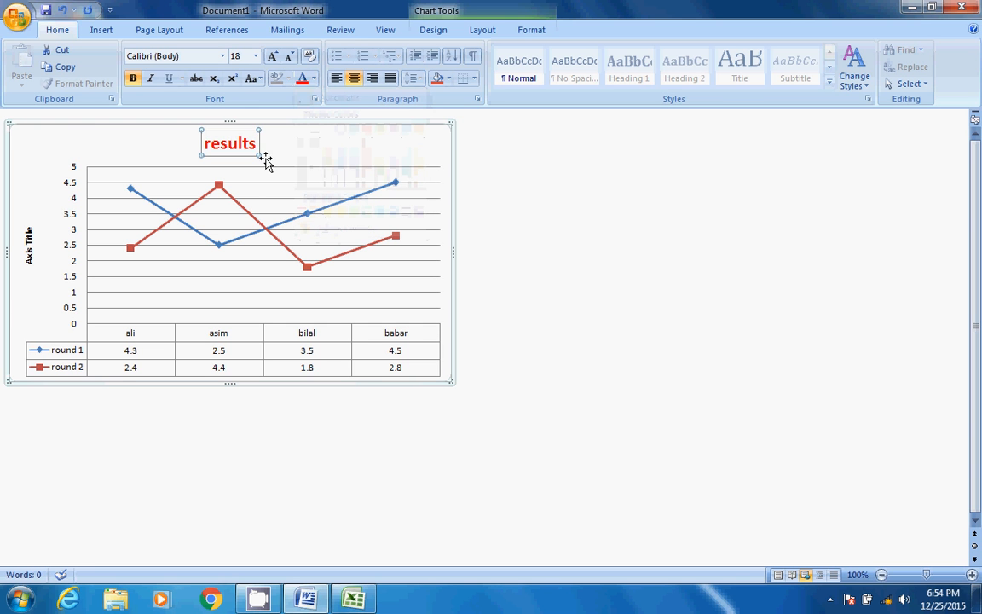
left_click(245, 235)
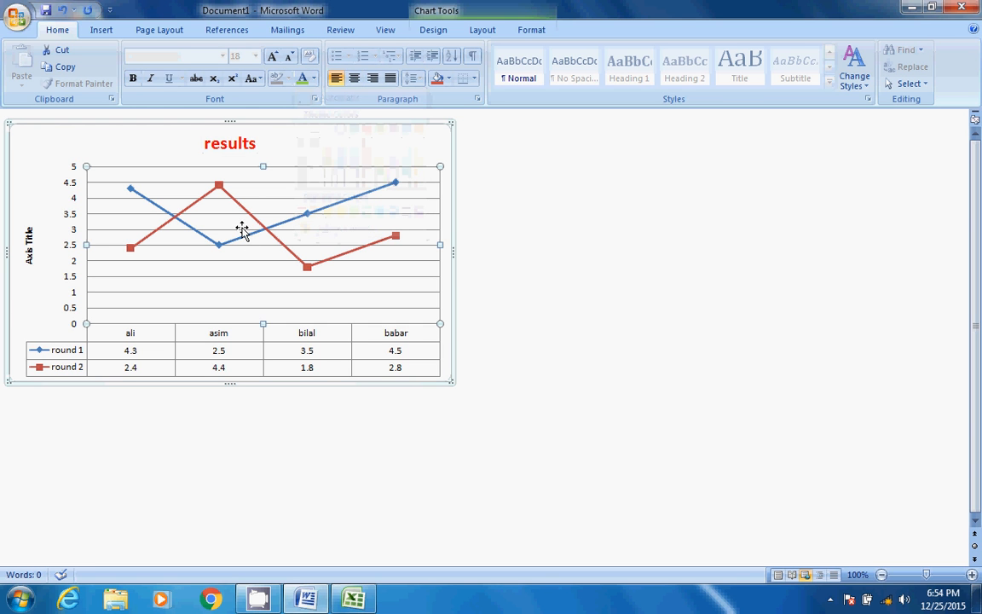